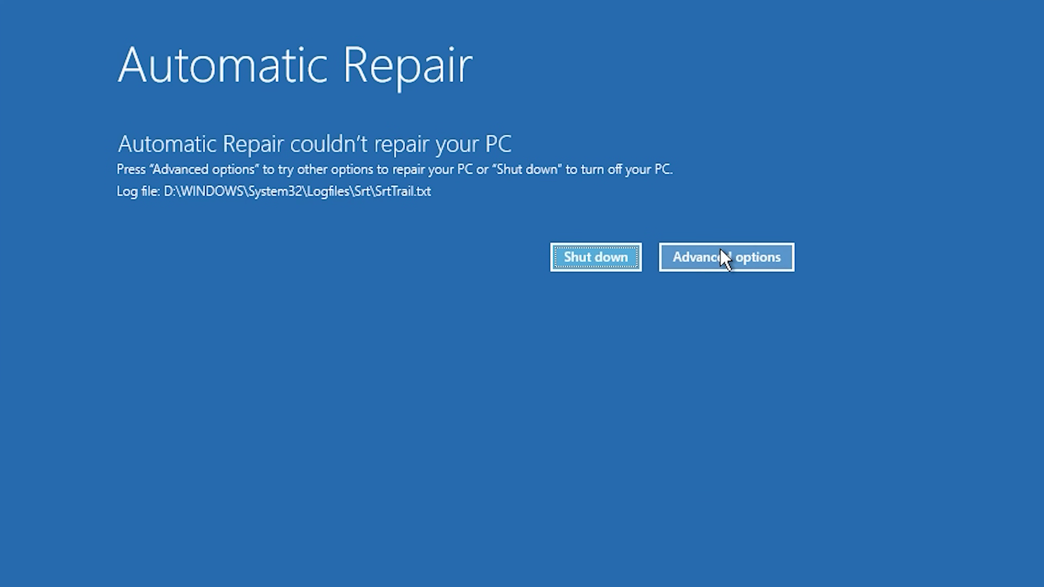
# Start Startup Repair through Advanced options > Troubleshoot > Advanced options.
pyautogui.click(724, 258)
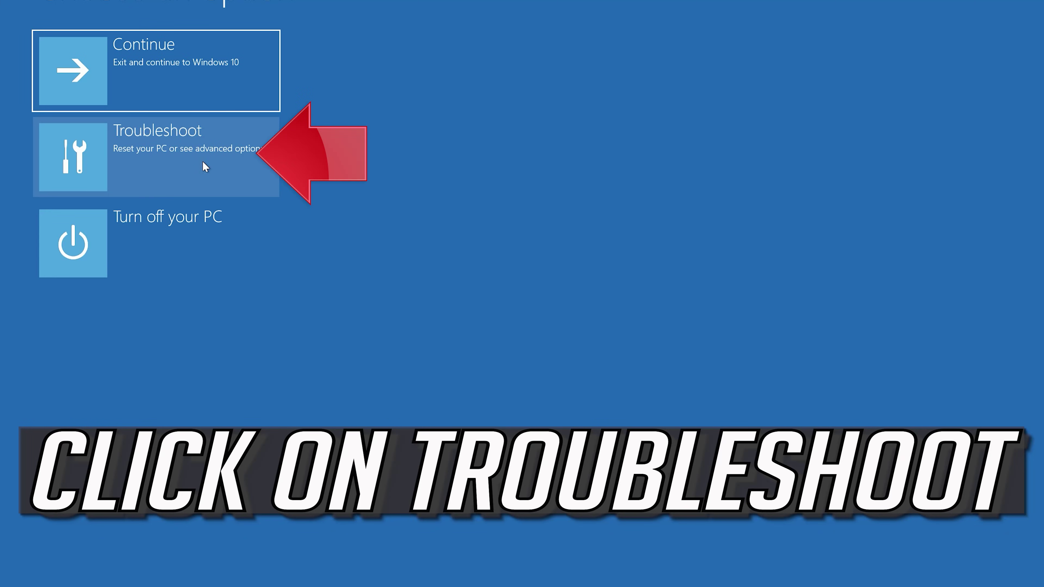
pyautogui.click(164, 160)
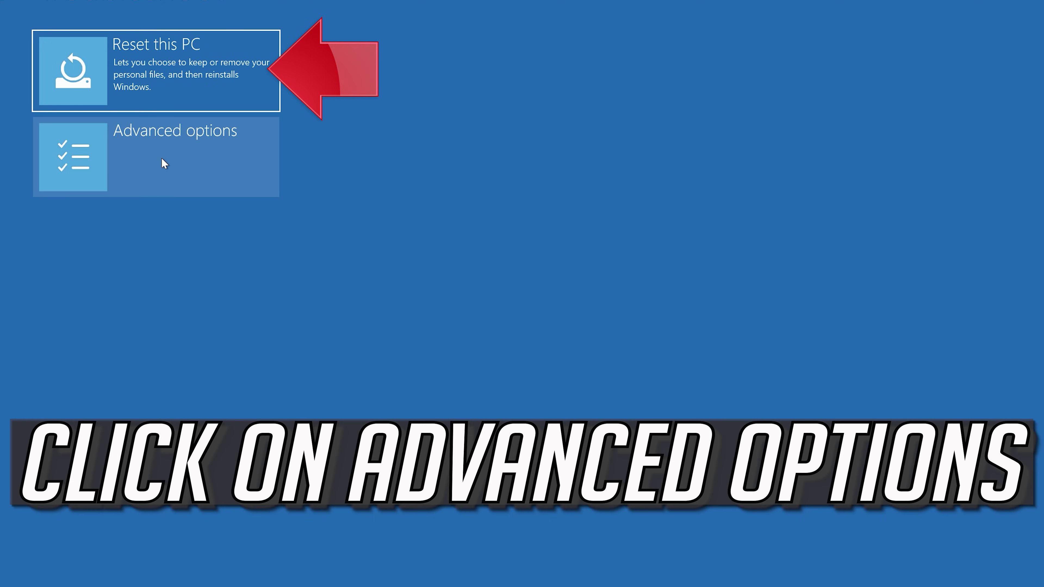
pyautogui.click(209, 153)
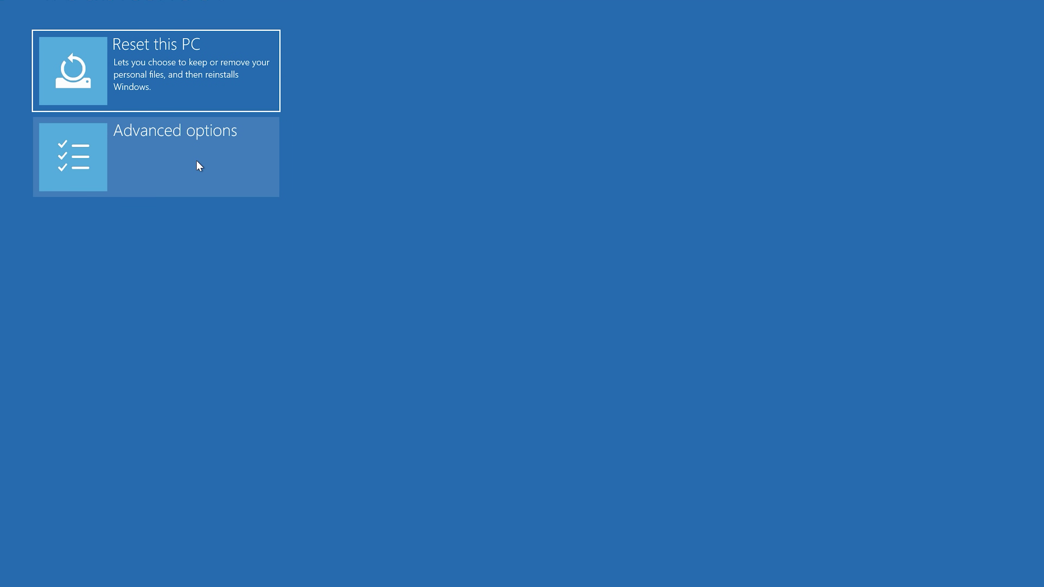
pyautogui.click(196, 162)
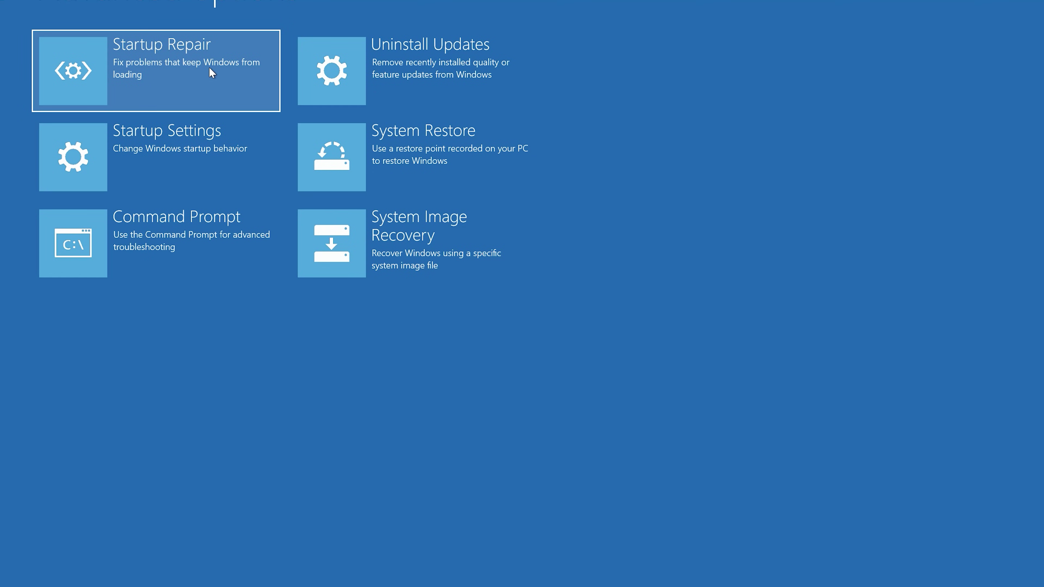
pyautogui.click(190, 69)
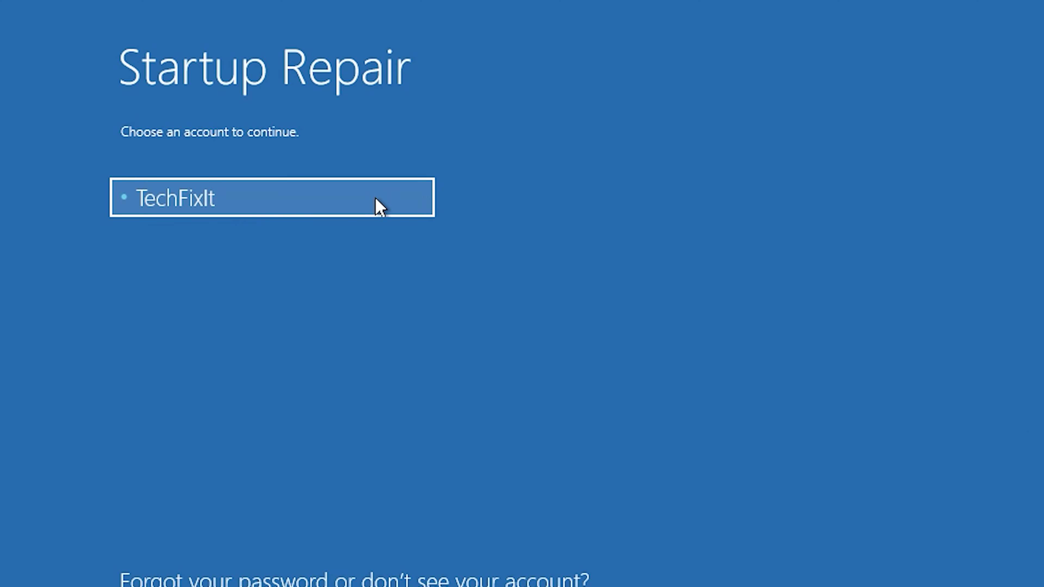
# Sign in with the account password for Startup Repair's diagnosis, then open Command Prompt from Troubleshoot > Advanced options.
pyautogui.click(342, 212)
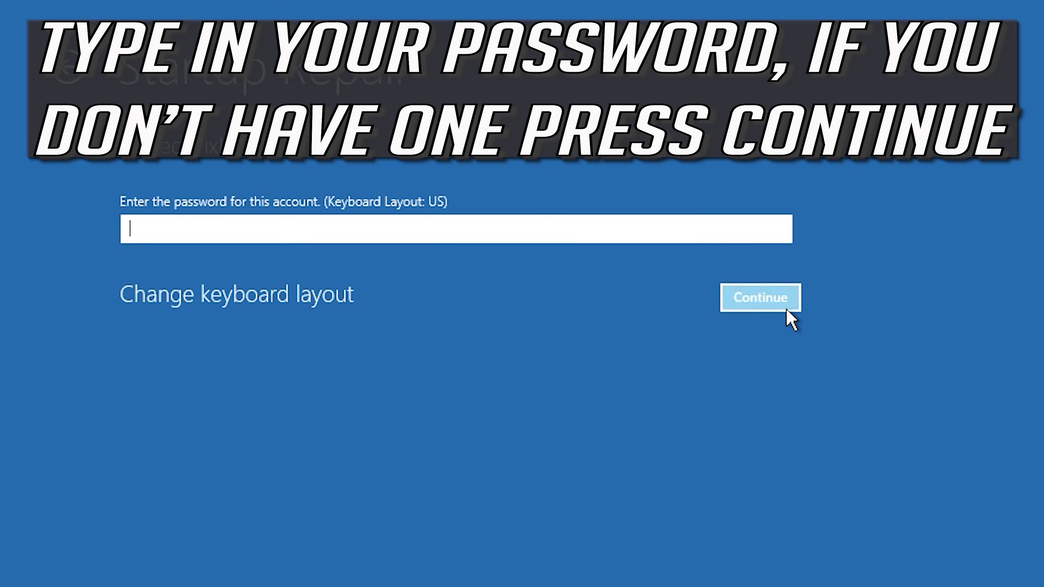
pyautogui.click(772, 299)
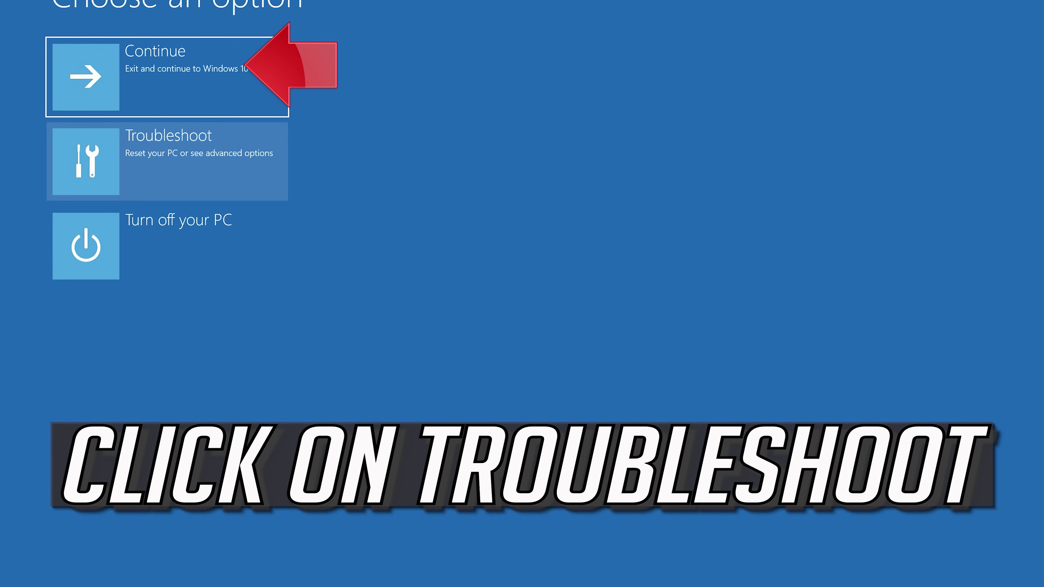
pyautogui.click(154, 181)
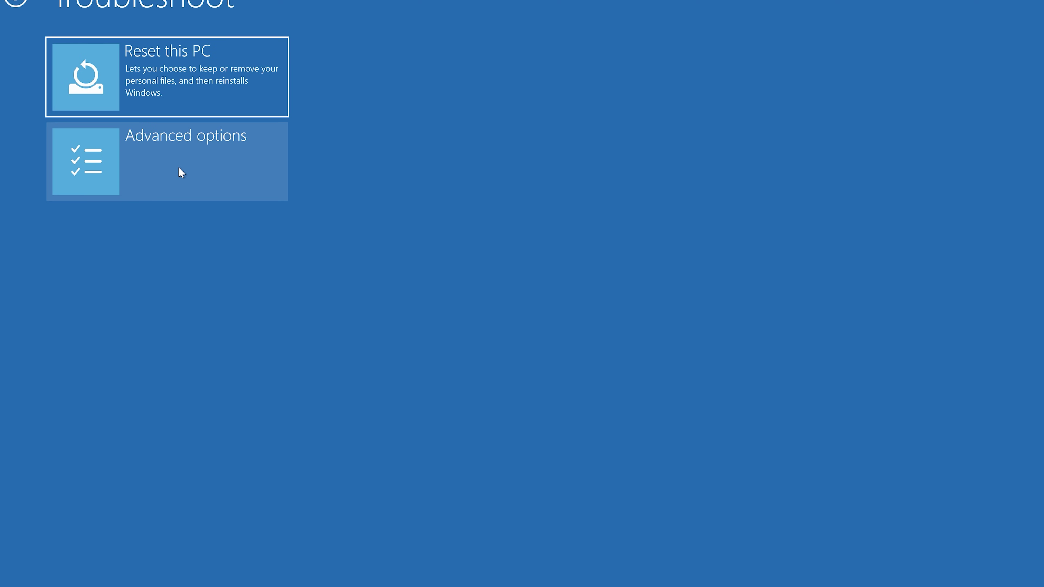
pyautogui.click(181, 172)
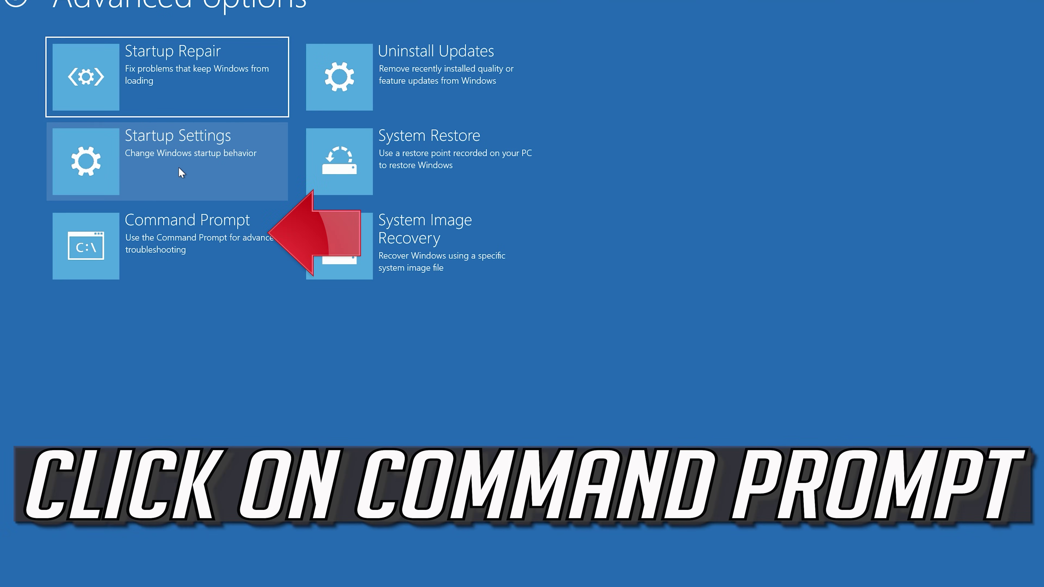
pyautogui.click(139, 239)
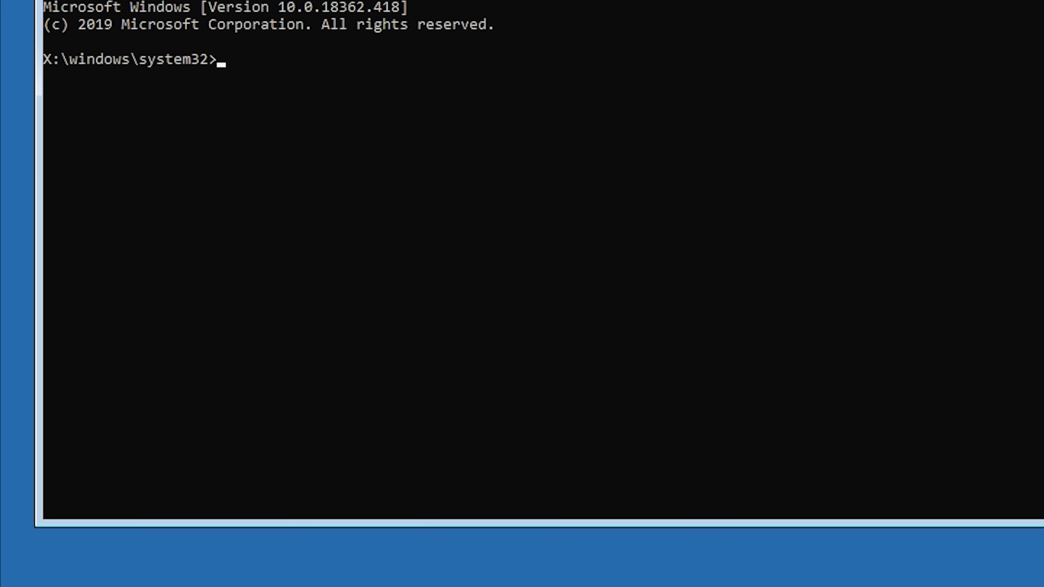
# Run bootrec /fixmbr, which succeeds, then bootrec /fixboot, which returns Access is denied.
pyautogui.write('bootrec')
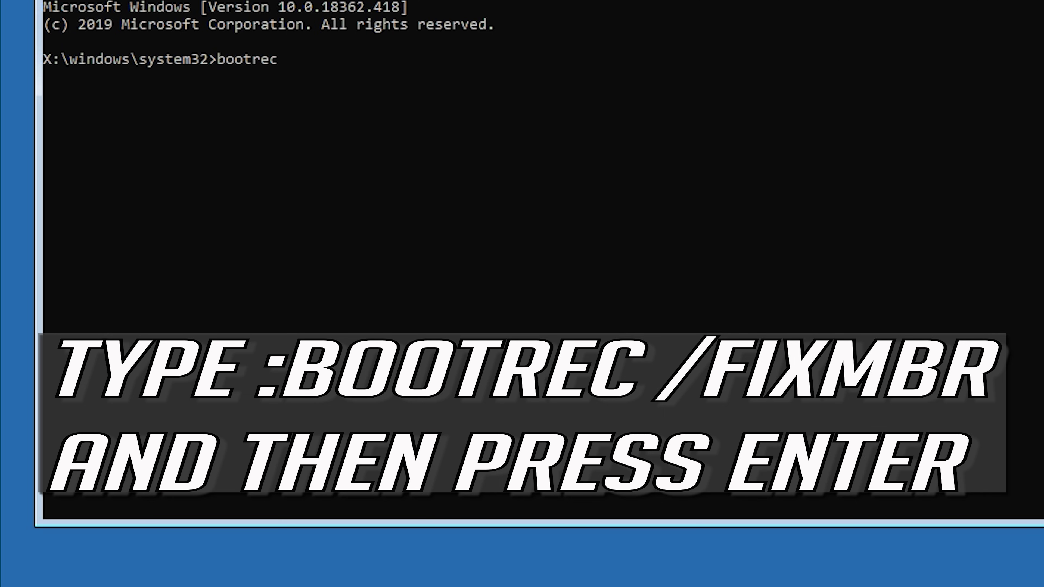
pyautogui.write(' /fixmbr')
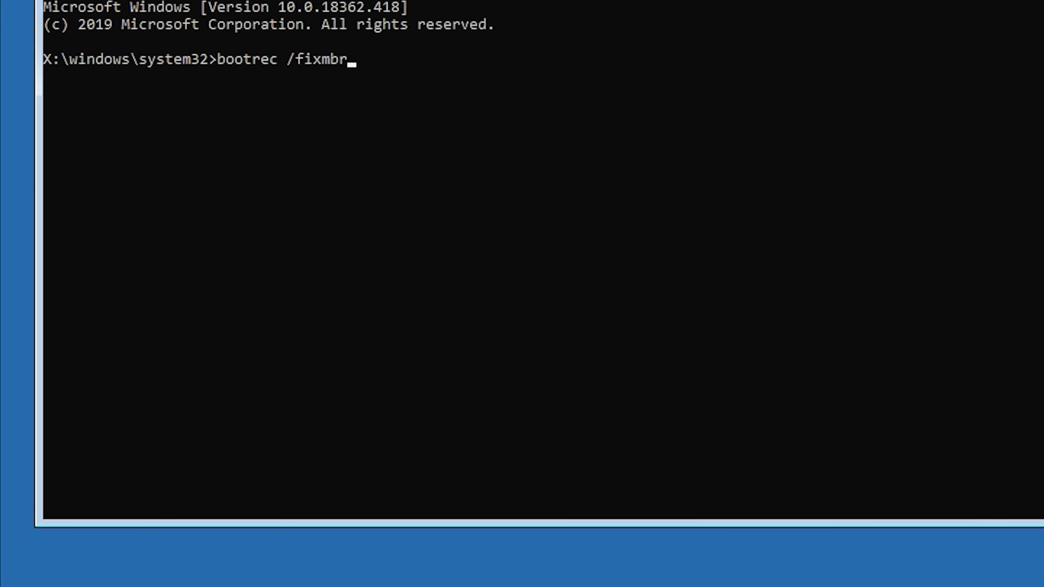
pyautogui.press('Return')
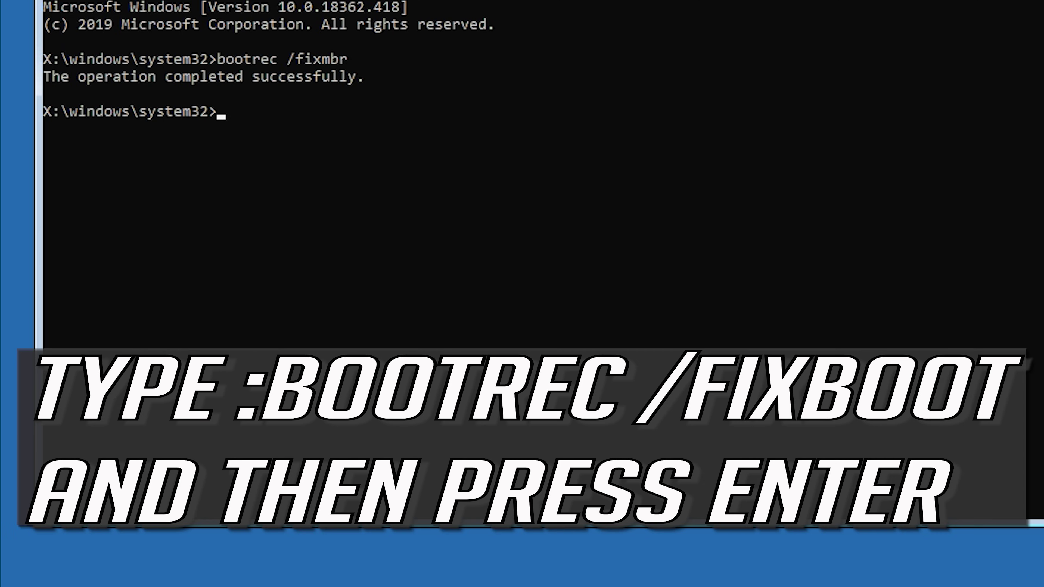
pyautogui.write('bootrec /')
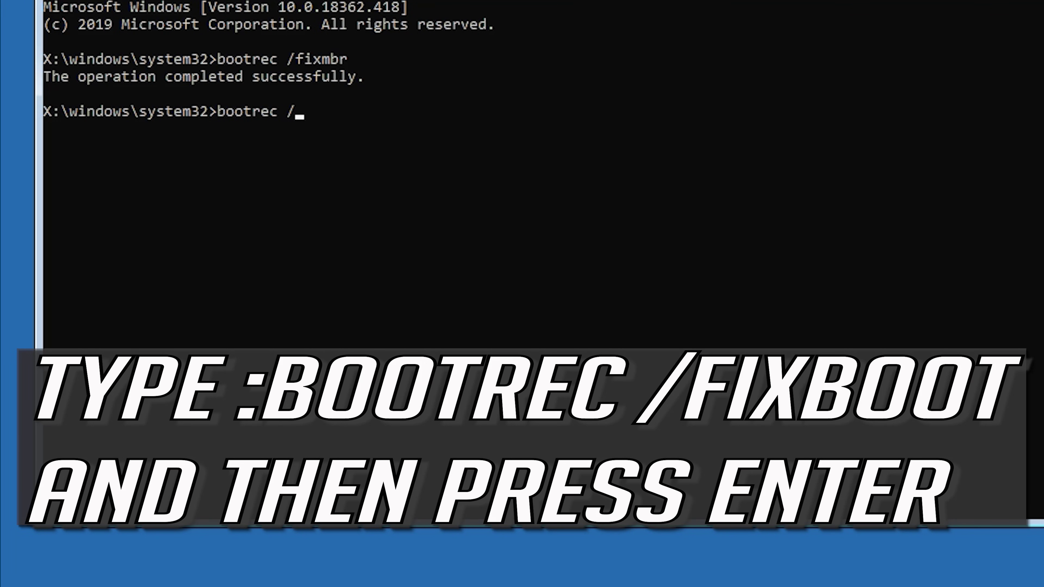
pyautogui.write('fixboot')
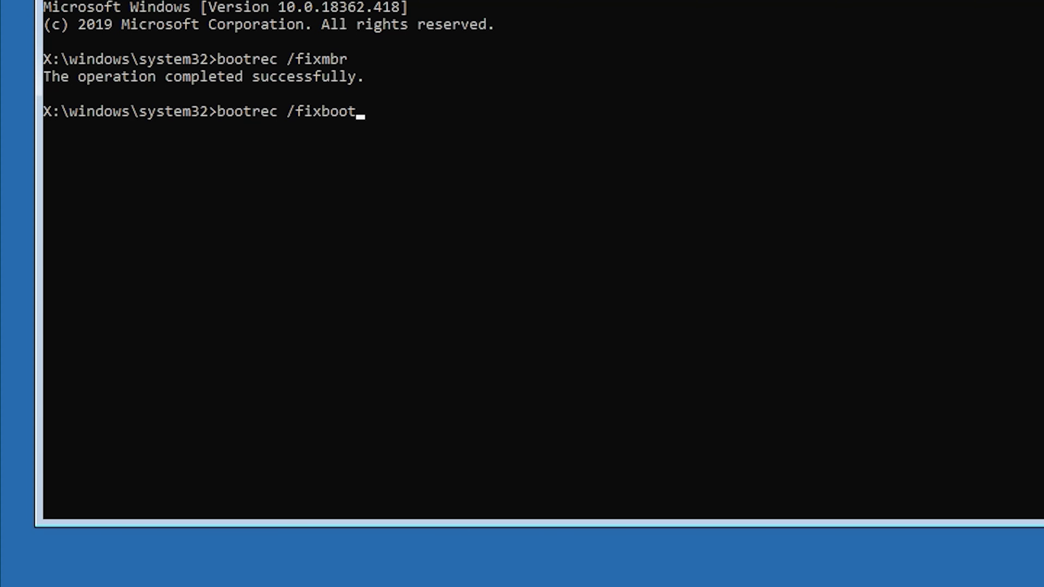
pyautogui.press('Return')
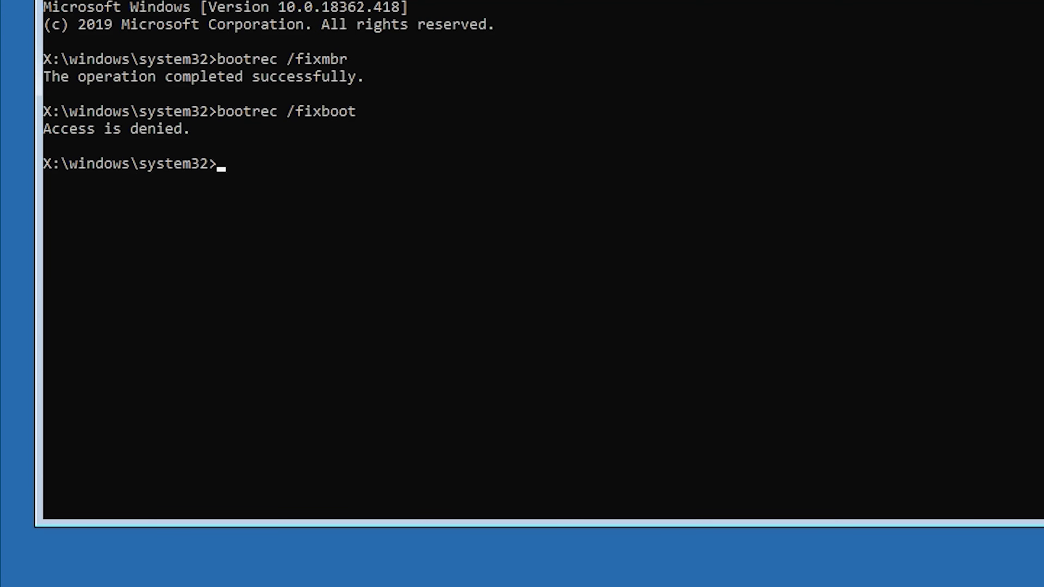
# Run bootsect /nt60 sys to update the NTFS bootcode, then rerun bootrec /fixboot successfully.
pyautogui.write('boo')
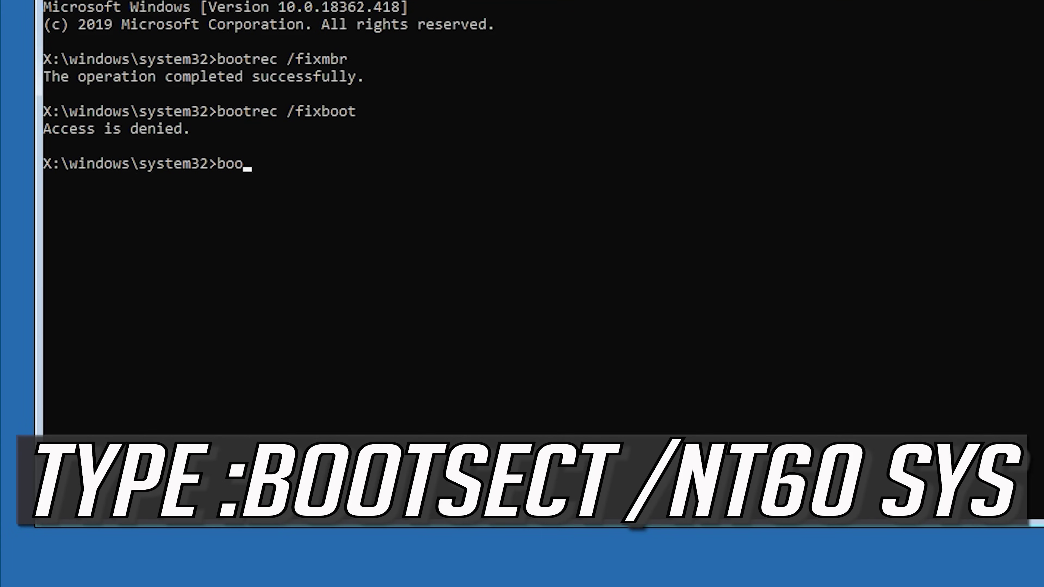
pyautogui.write('tsect /nt60 sys')
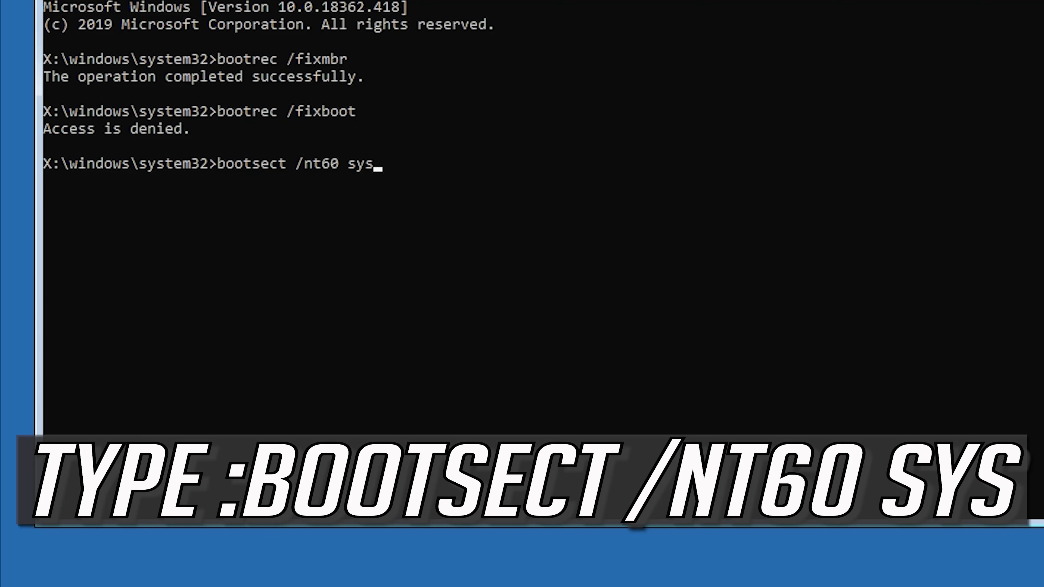
pyautogui.press('Return')
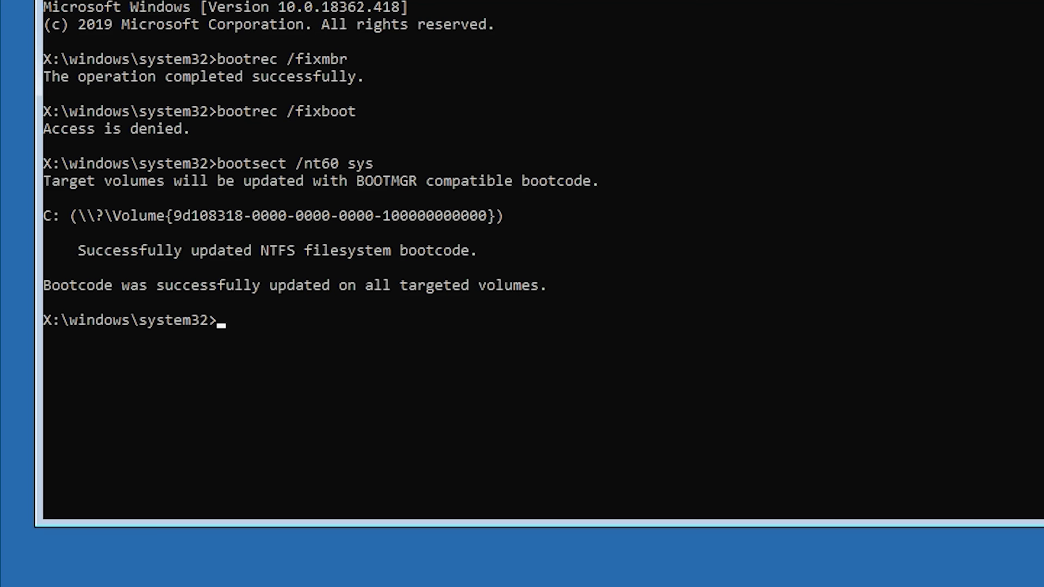
pyautogui.write('boot')
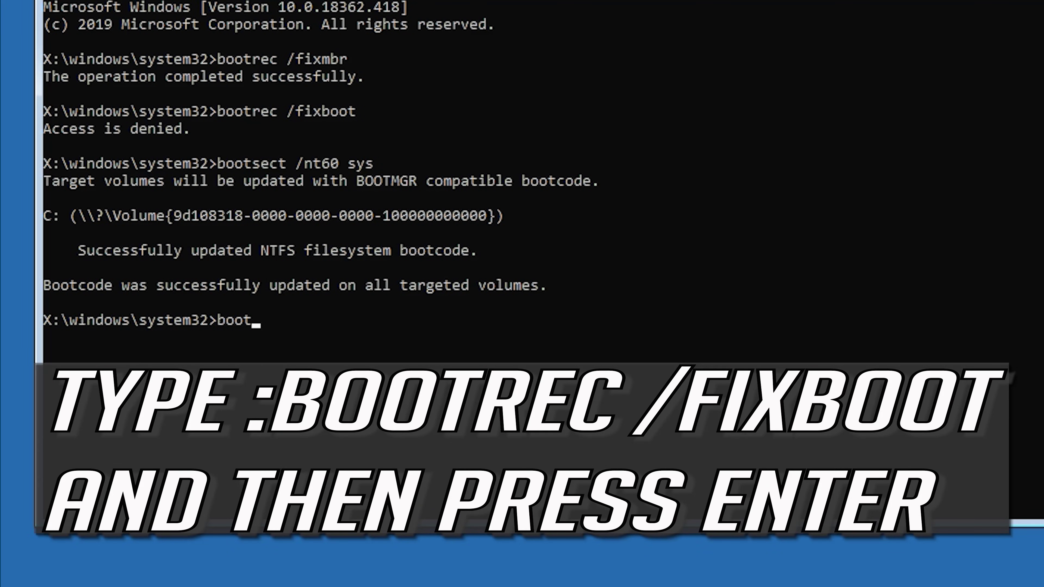
pyautogui.write('rec /fixboot')
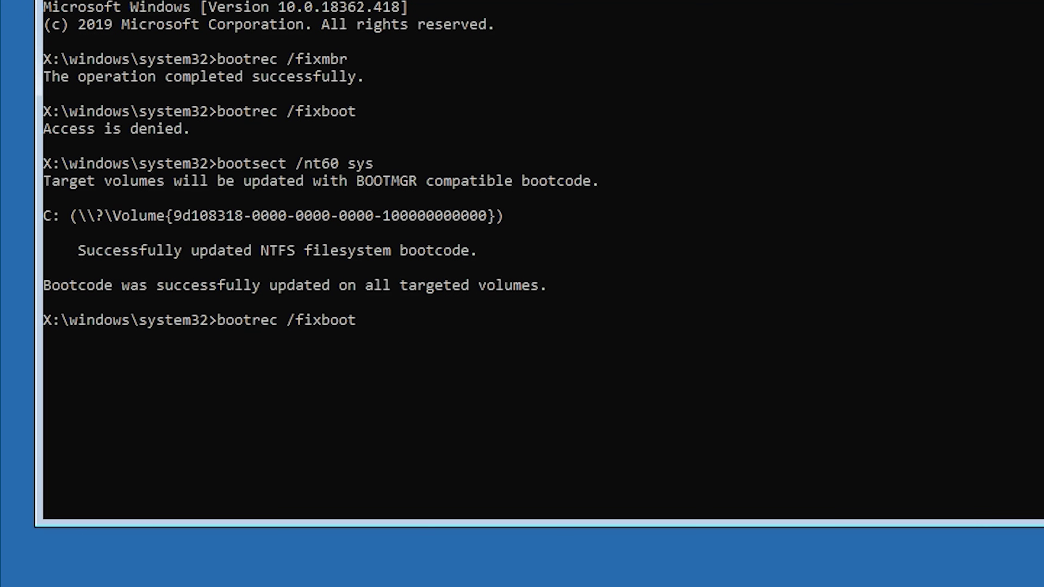
pyautogui.press('Return')
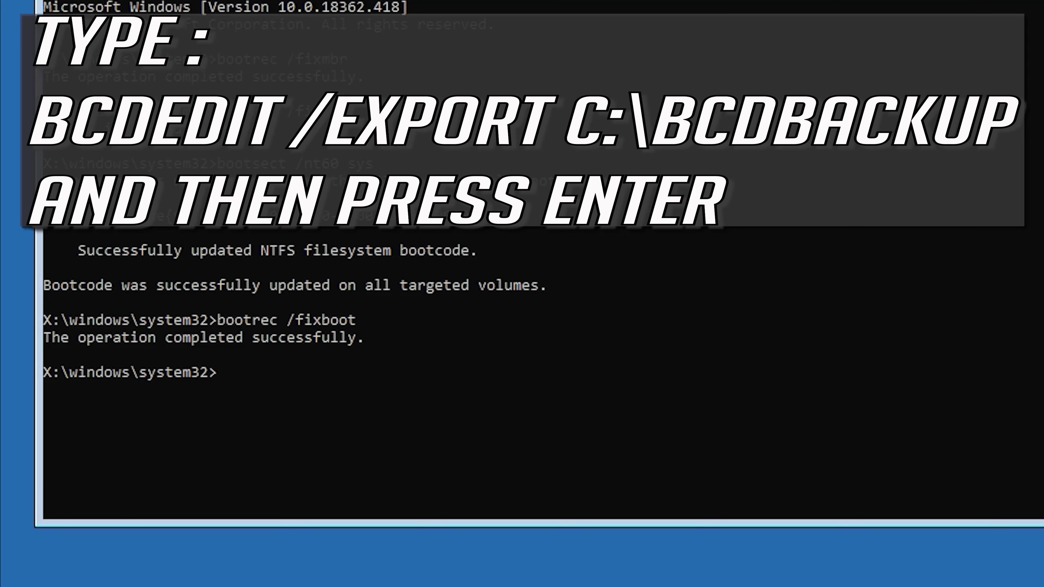
# Export the boot configuration data with bcdedit /export c:\bcdbackup.
pyautogui.write('bcdedit /export')
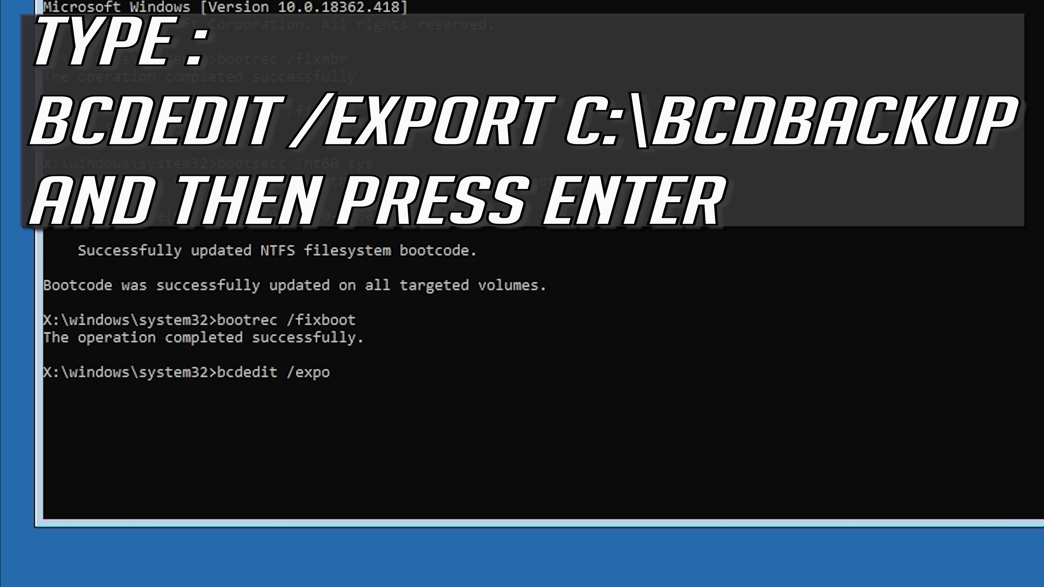
pyautogui.write(' c:\\bcdbackup')
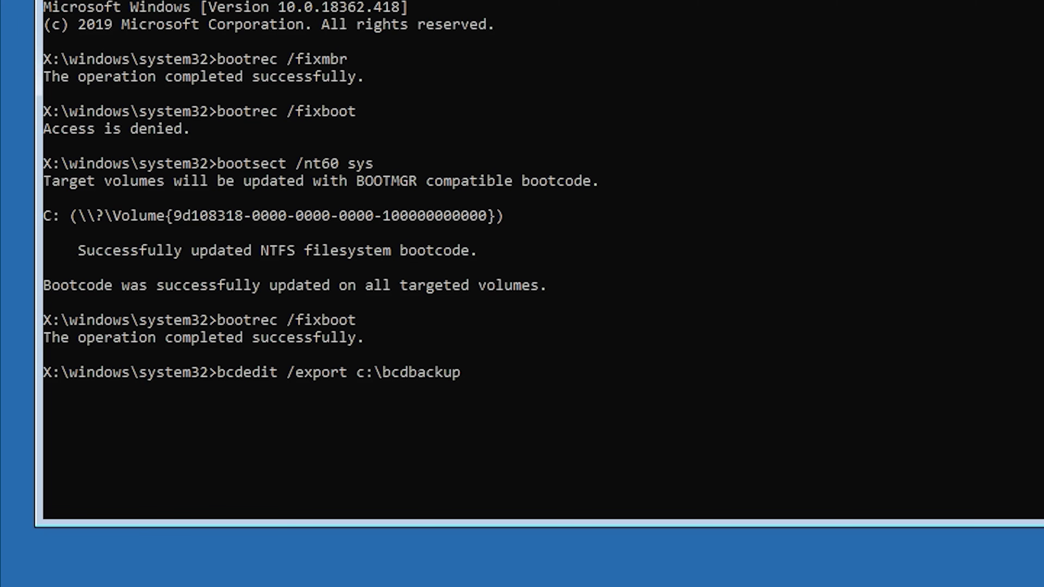
pyautogui.press('Return')
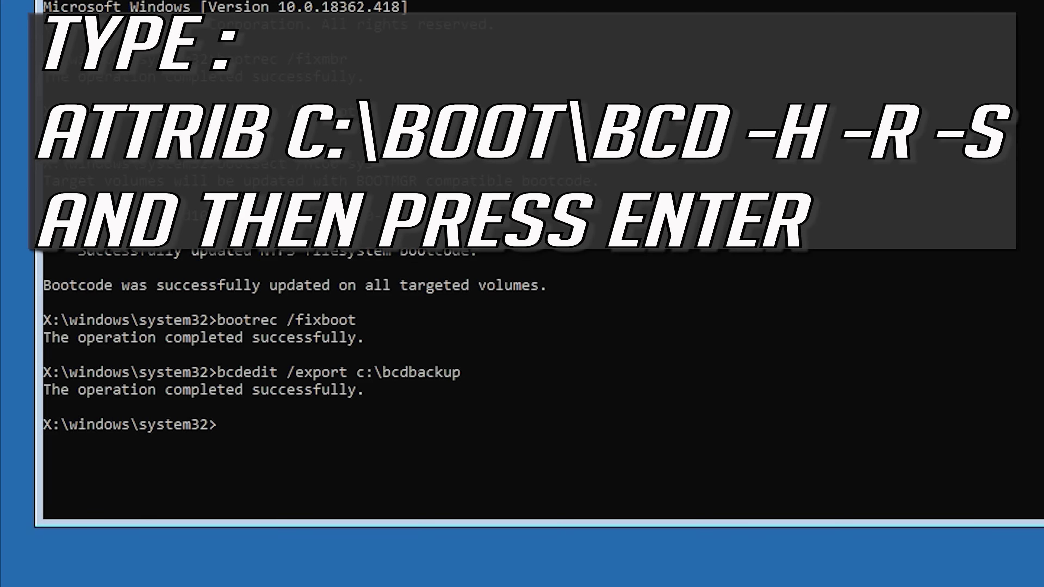
# Clear the hidden, read-only and system attributes on c:\boot\bcd, then rename it to bcd.old.
pyautogui.write('attr')
pyautogui.write('ib c:\\boot')
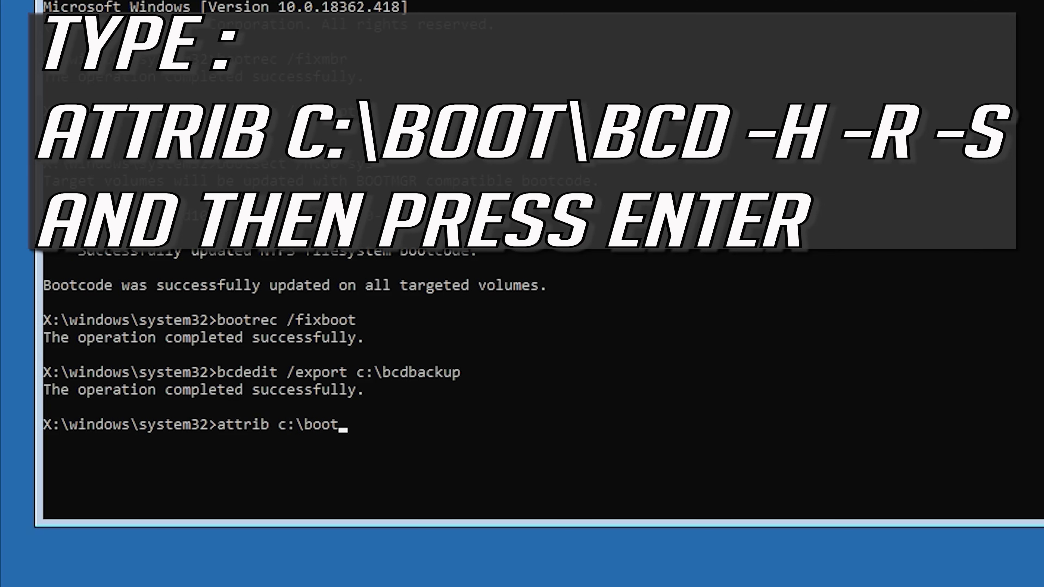
pyautogui.write('\\bcd -h -r -s')
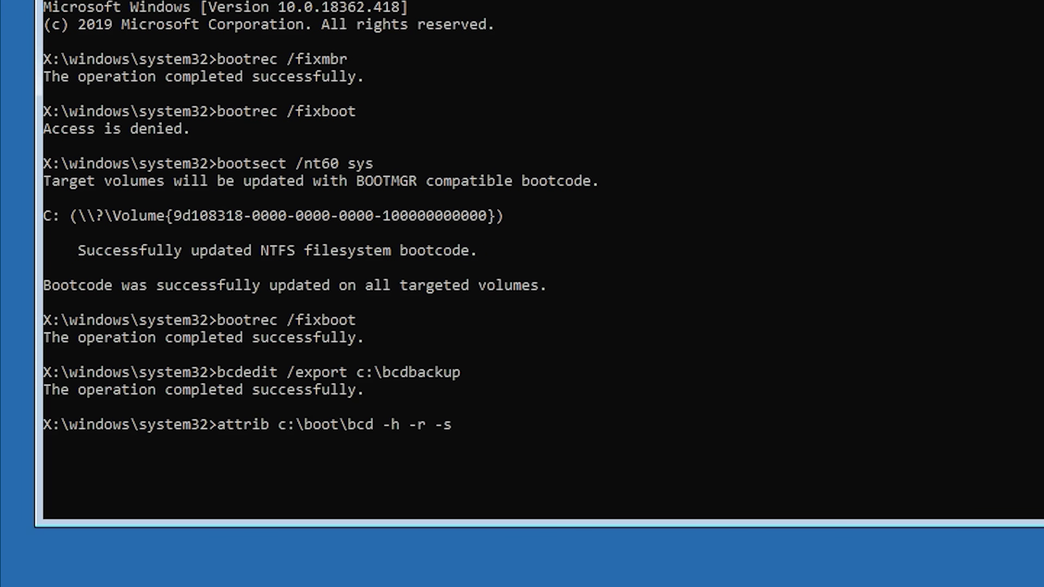
pyautogui.press('Return')
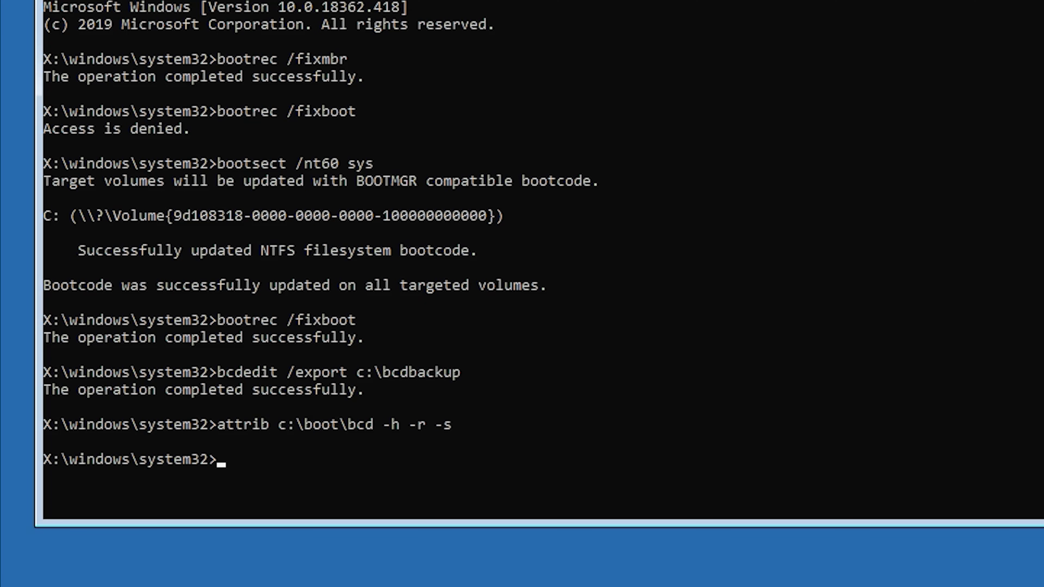
pyautogui.write('re')
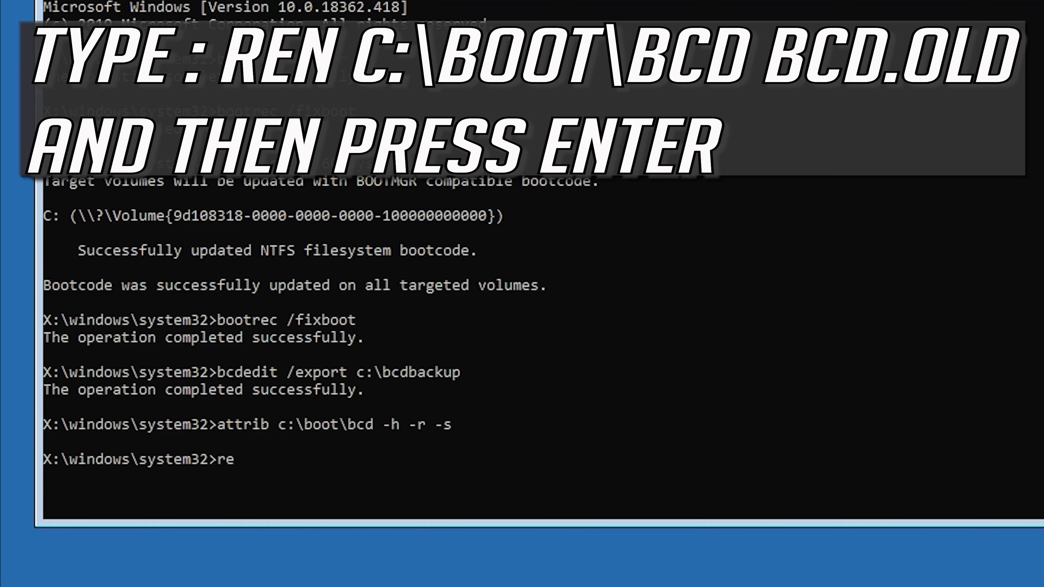
pyautogui.write('n c:\\boot\\bcd')
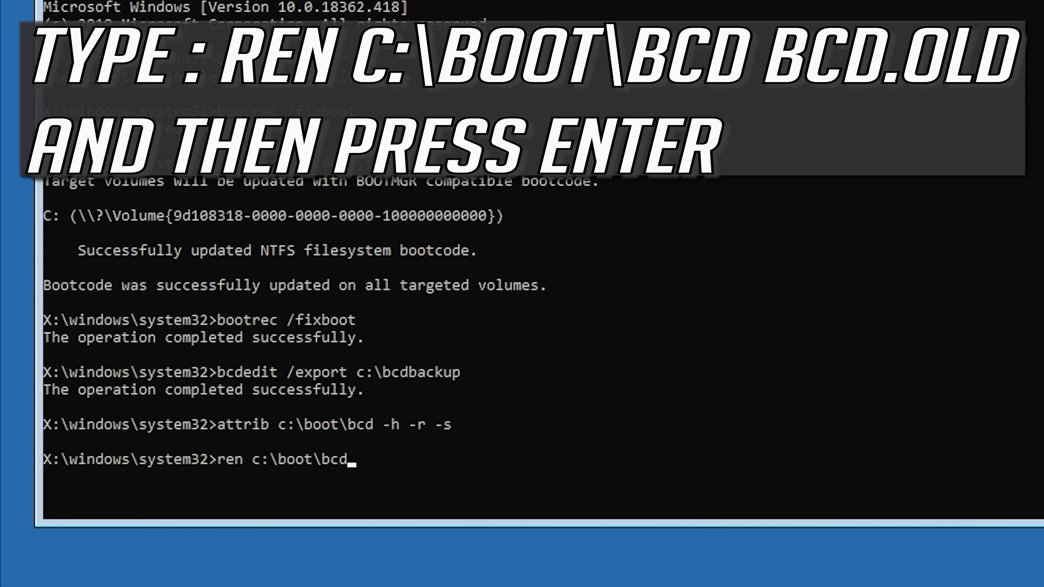
pyautogui.write(' bcd.old')
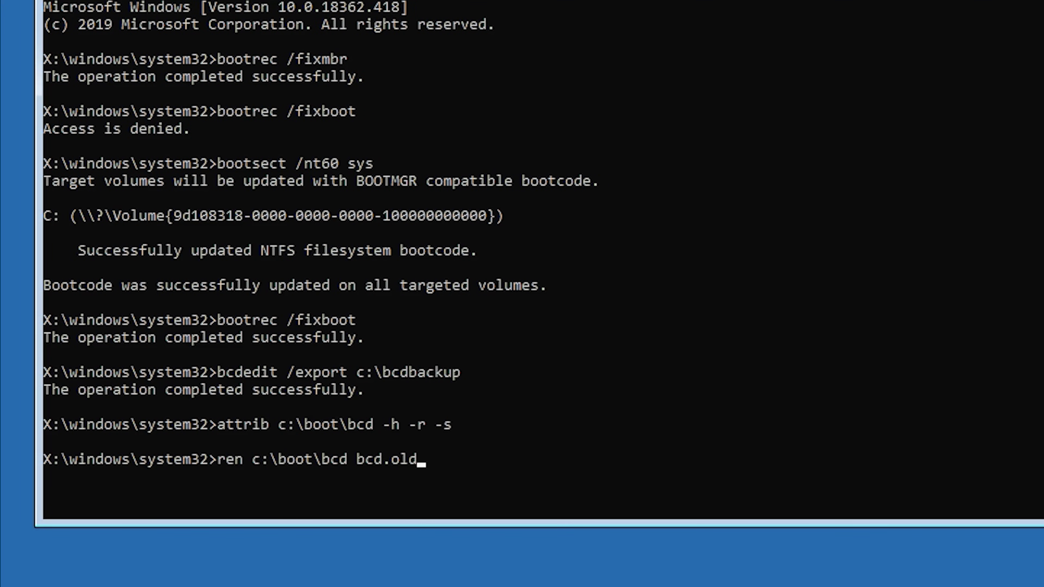
pyautogui.press('Return')
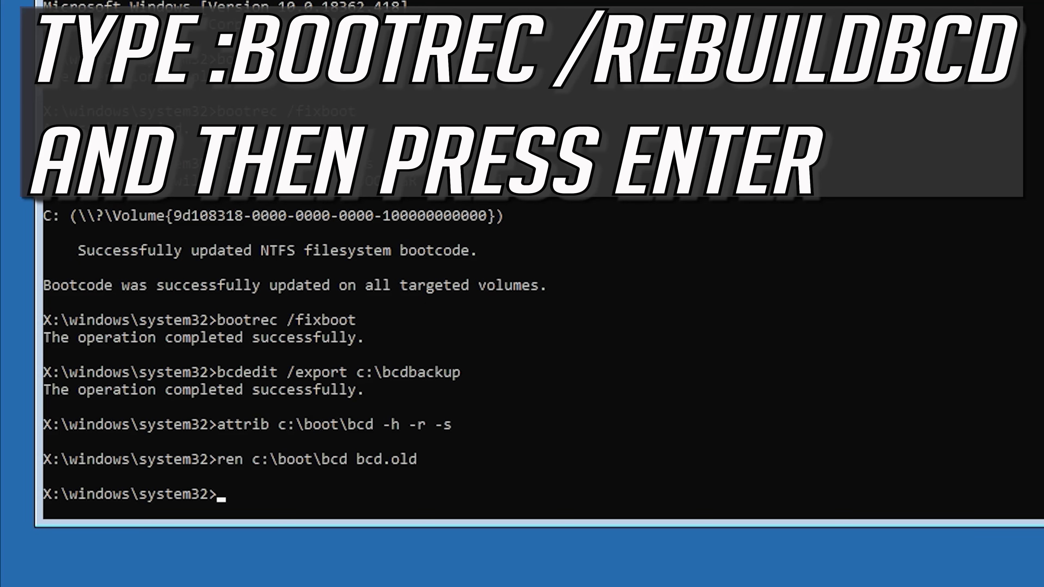
# Run bootrec /rebuildbcd, answer y to add D:\Windows to the boot list, then exit.
pyautogui.write('bootrec /rebuildbcd')
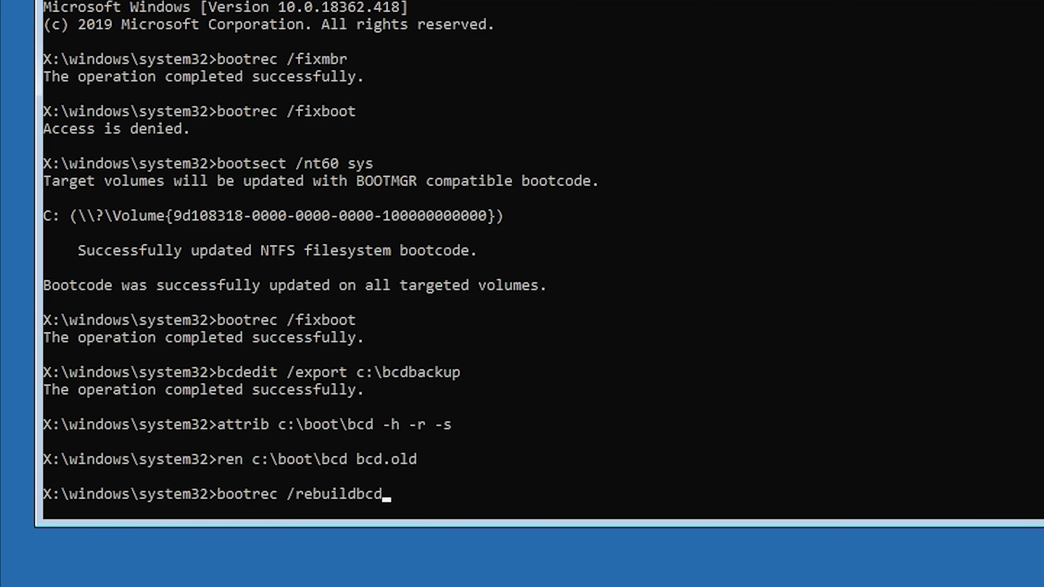
pyautogui.press('Return')
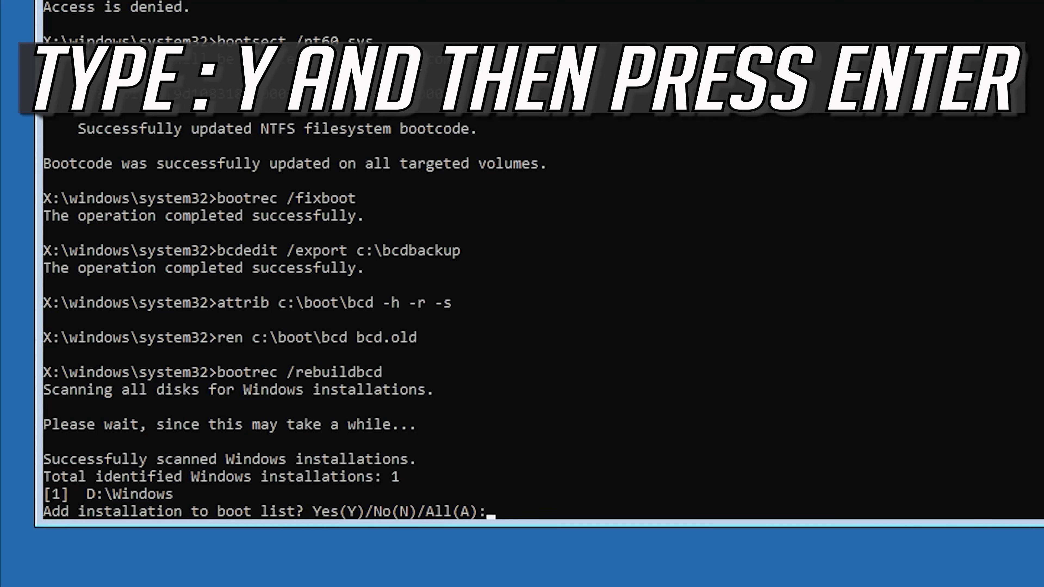
pyautogui.write('y')
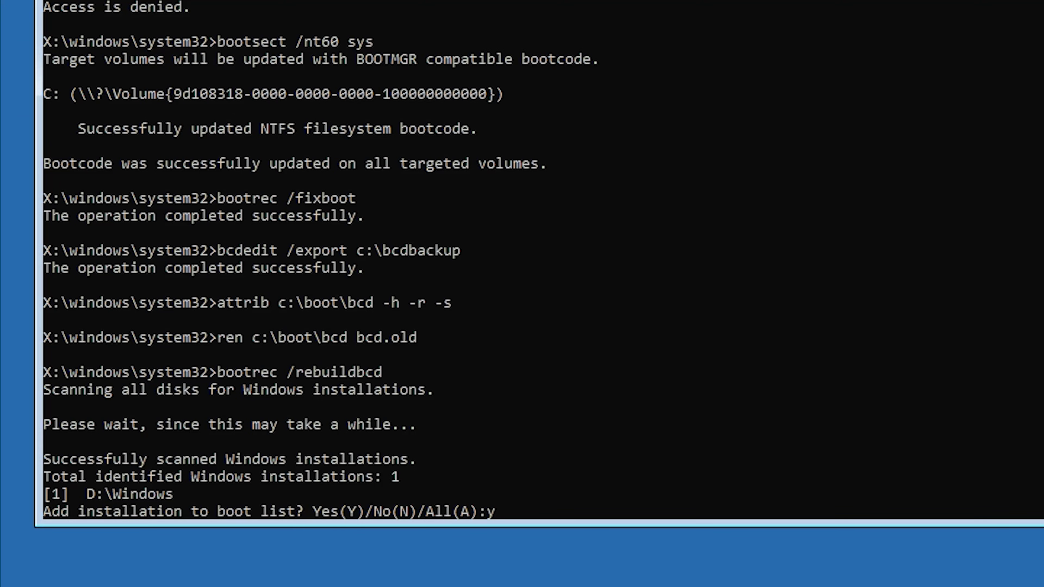
pyautogui.press('Return')
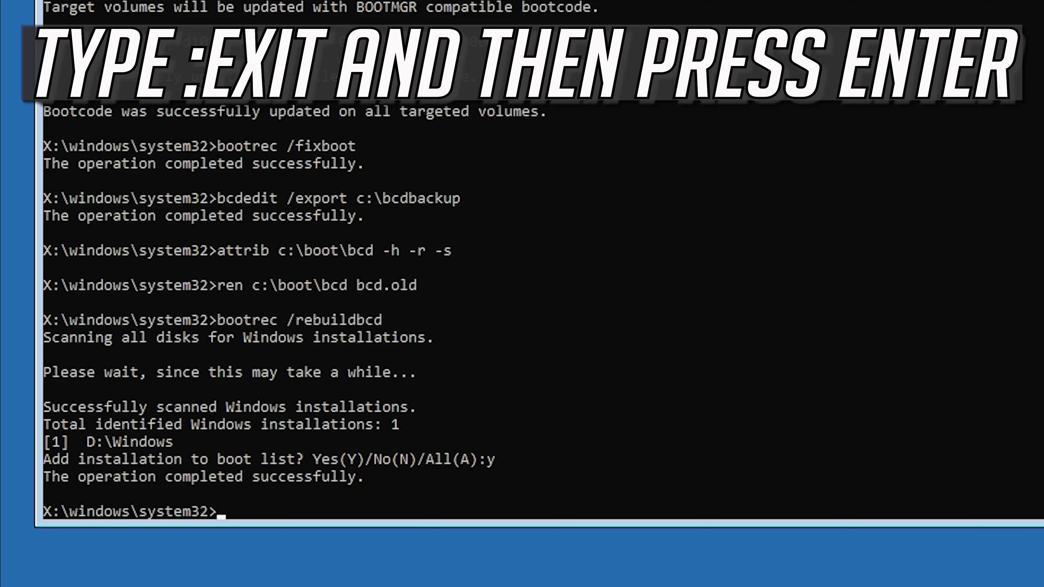
pyautogui.write('exit')
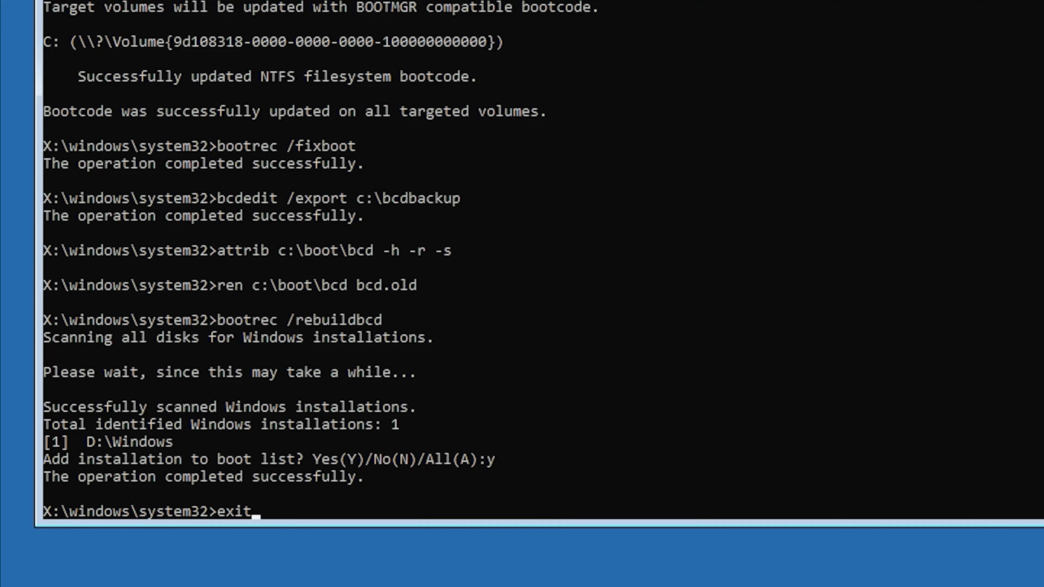
pyautogui.press('Return')
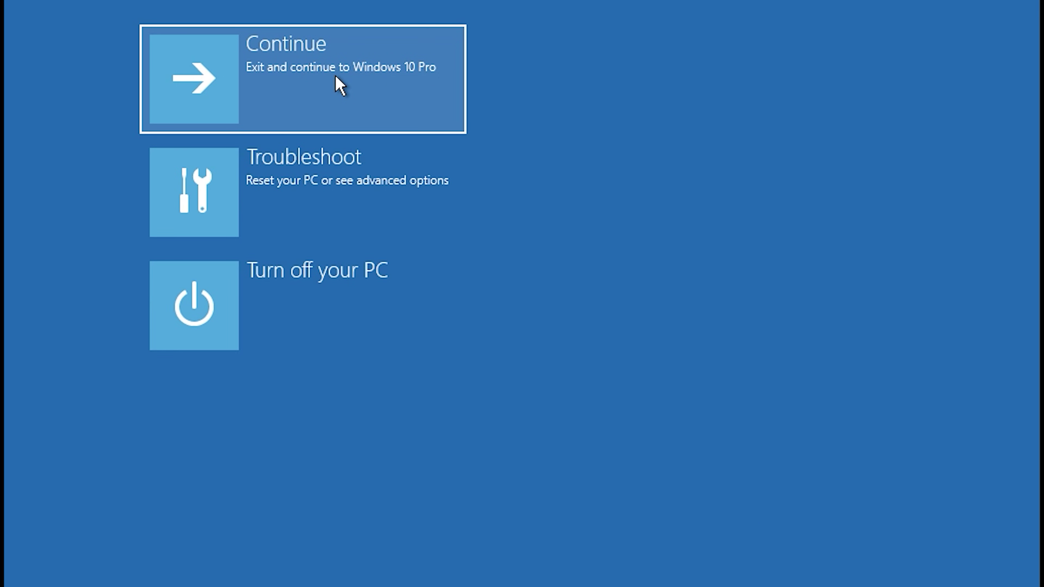
# Start System Restore through Continue, Troubleshoot and Advanced options.
pyautogui.click(363, 80)
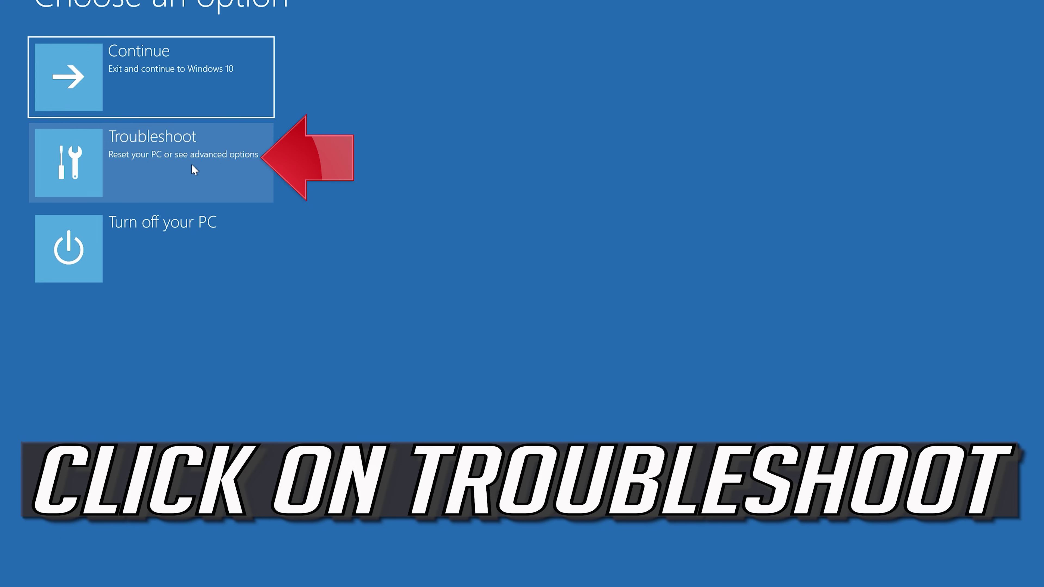
pyautogui.click(156, 173)
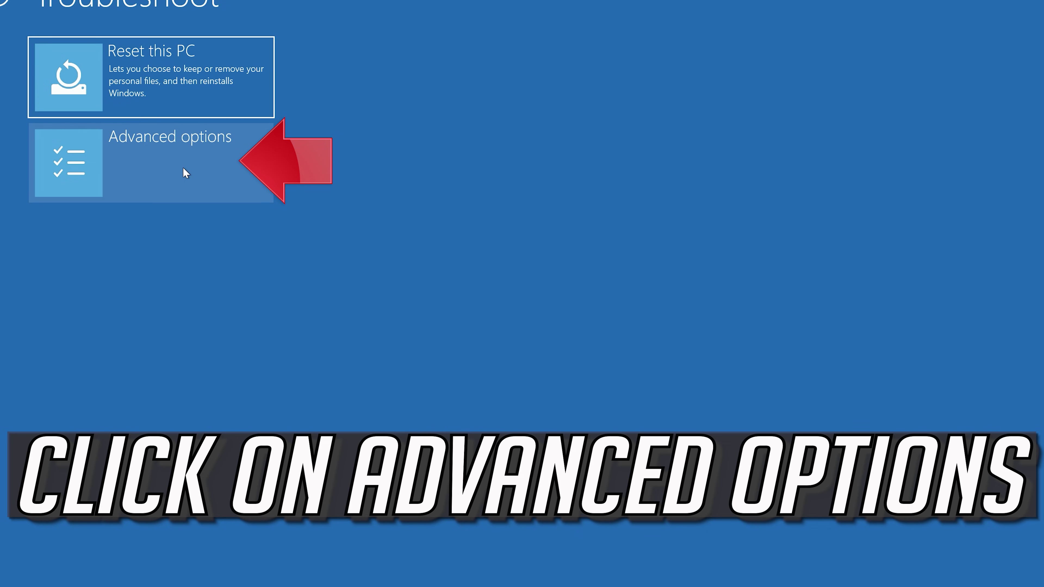
pyautogui.click(169, 172)
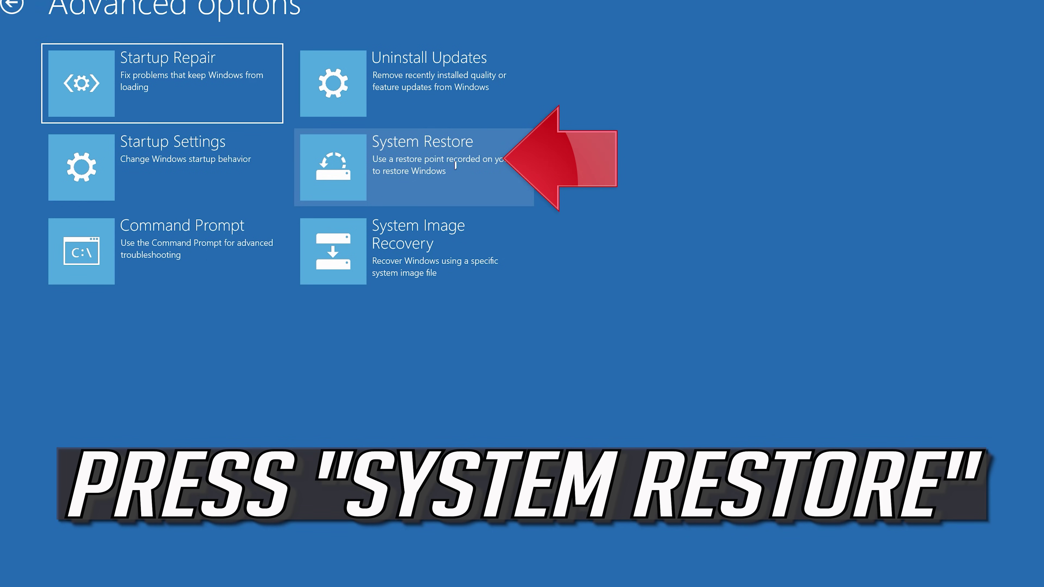
pyautogui.click(442, 182)
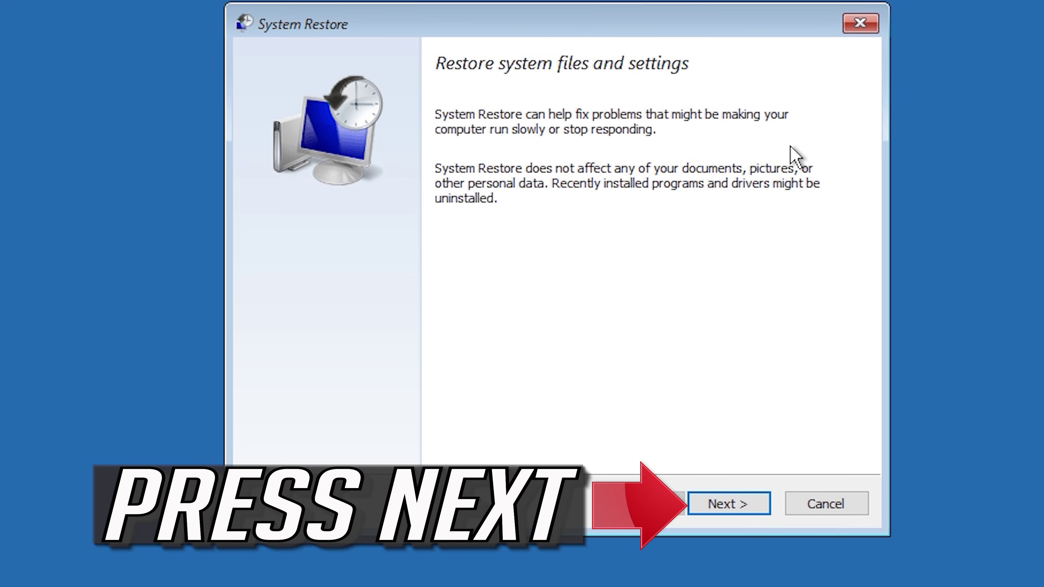
# Restore the system to the 1/10/2020 12:21:42 AM restore point and confirm the warning.
pyautogui.click(730, 505)
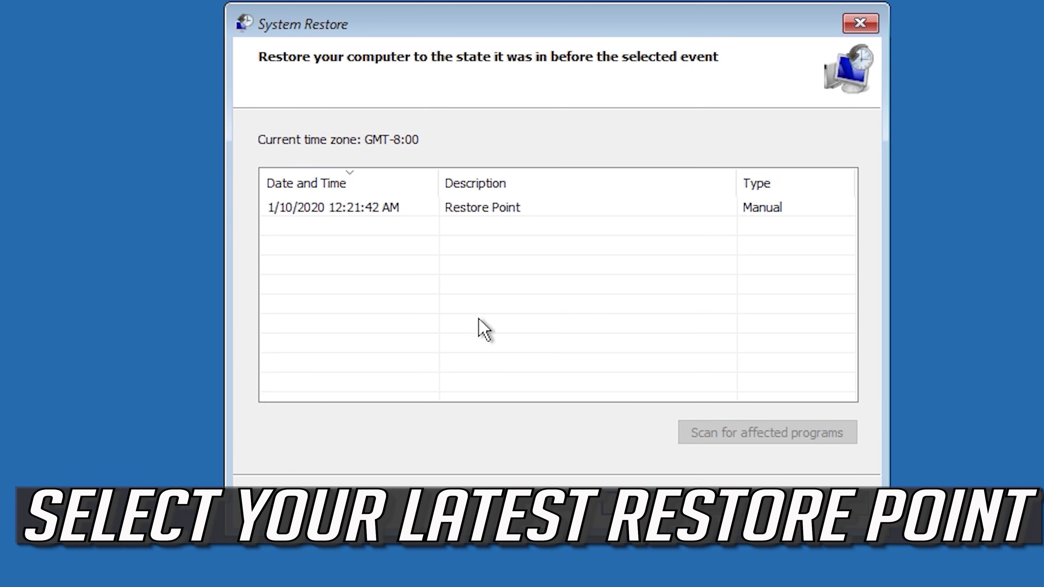
pyautogui.click(334, 208)
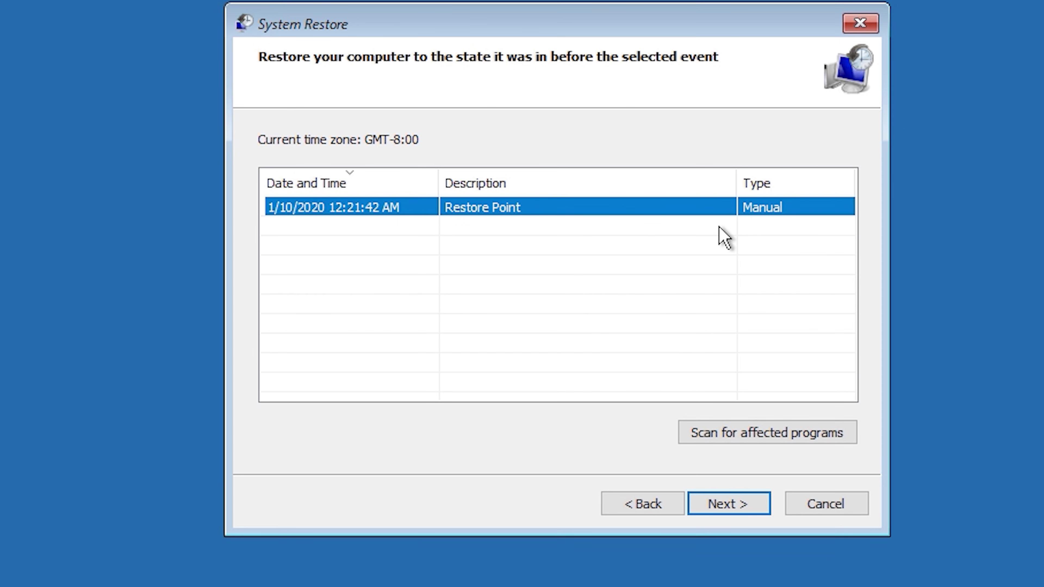
pyautogui.click(733, 510)
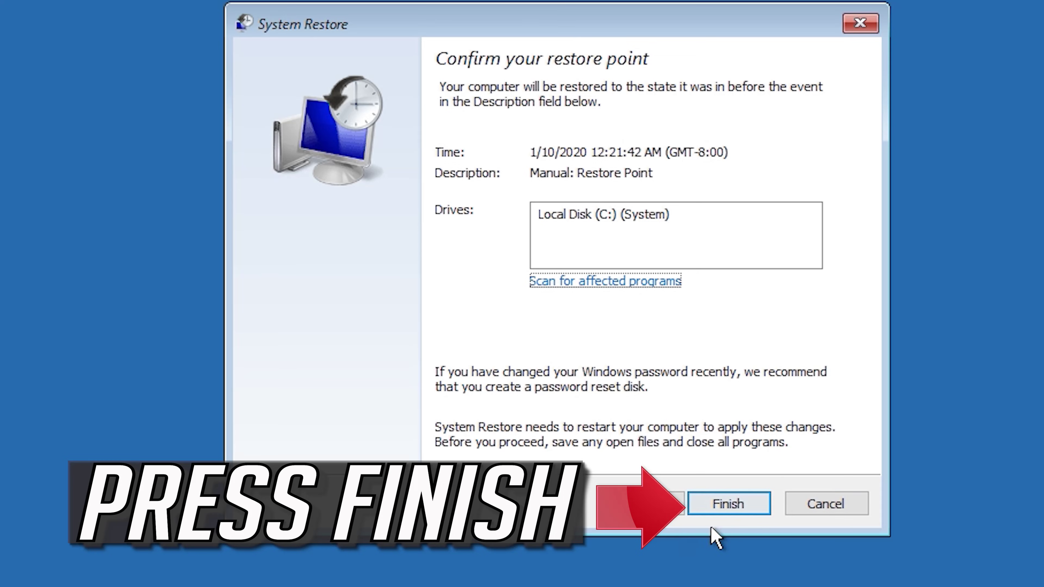
pyautogui.click(728, 509)
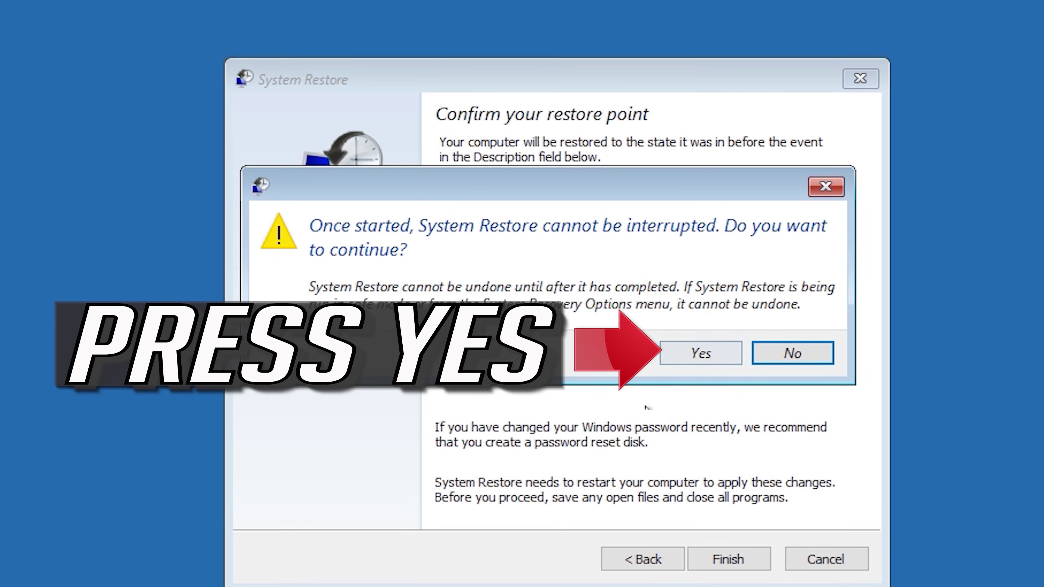
pyautogui.click(695, 354)
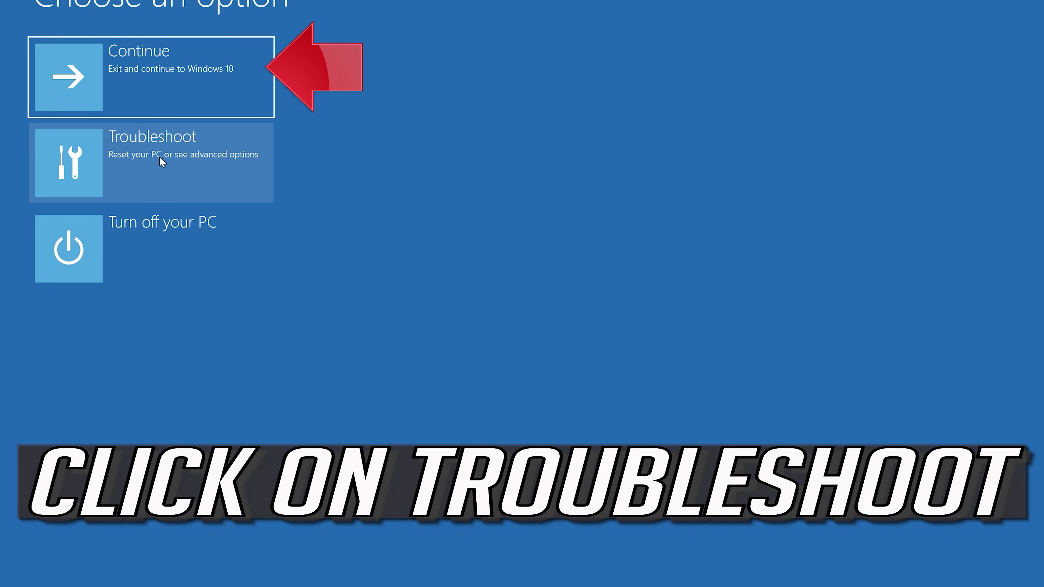
# Reset this PC with the Keep my files option from Troubleshoot.
pyautogui.click(184, 164)
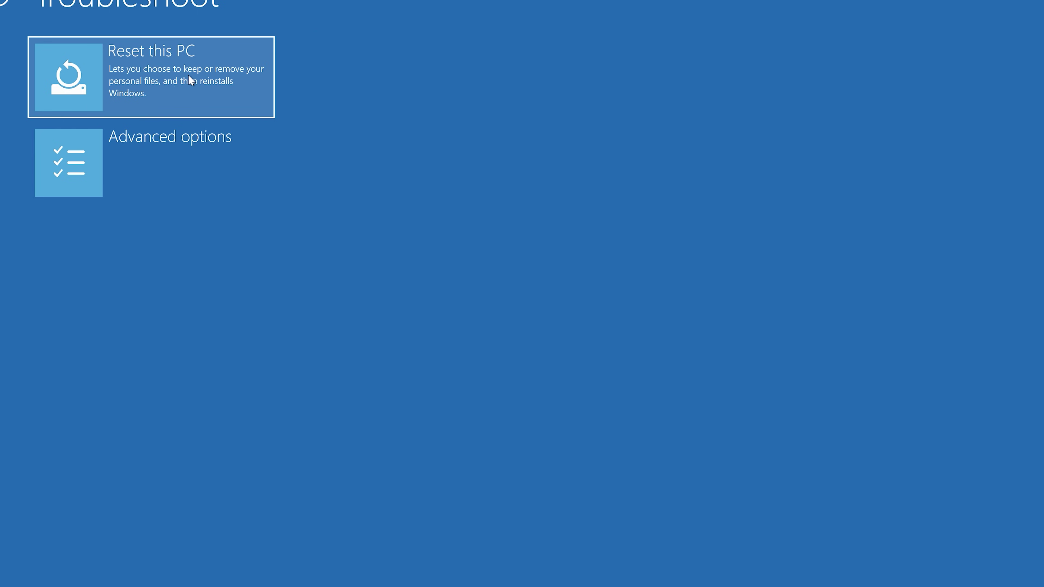
pyautogui.click(188, 74)
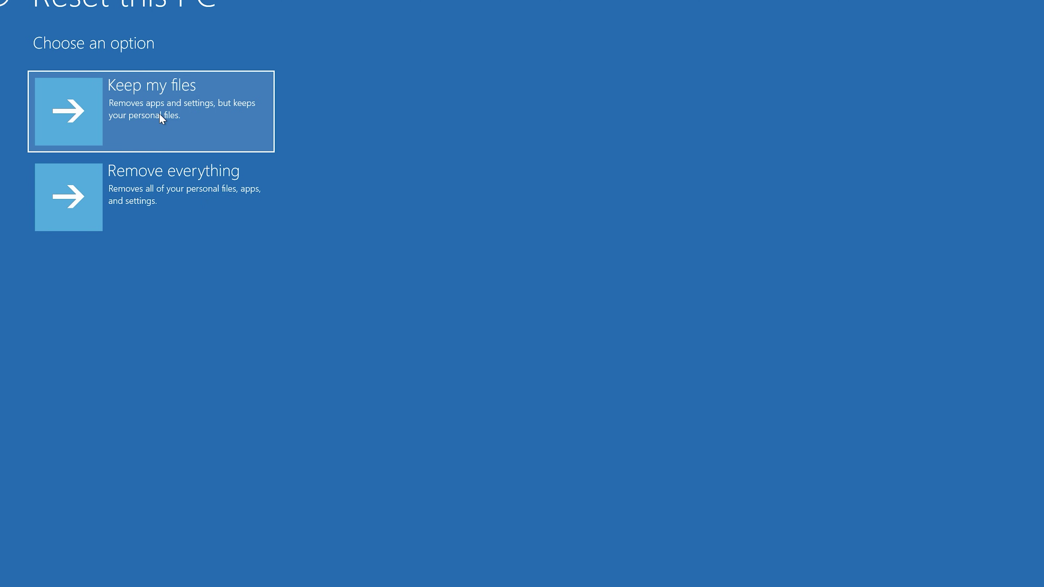
pyautogui.click(158, 113)
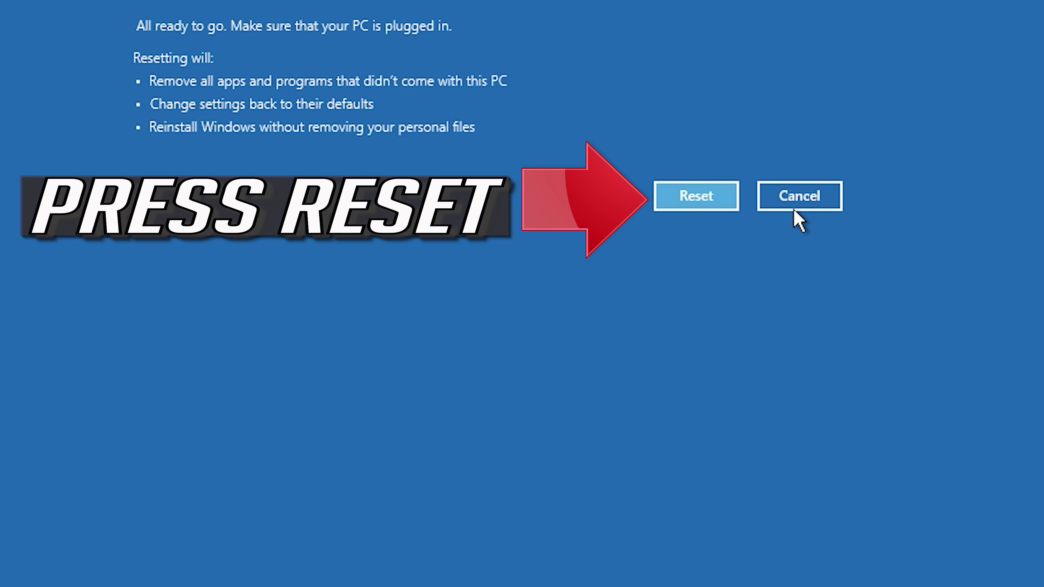
pyautogui.click(708, 202)
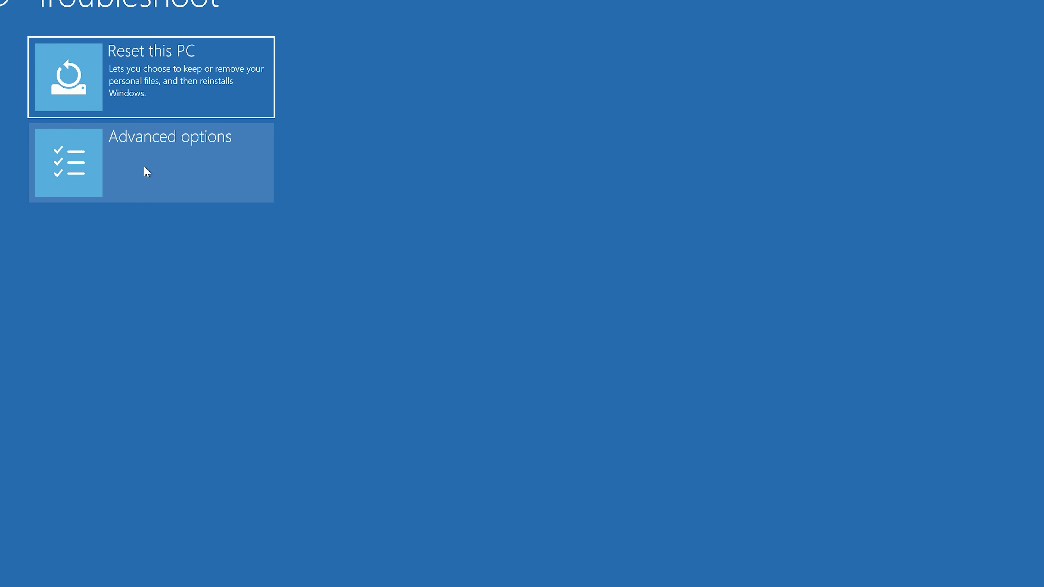
# Run chkdsk /f d: in the recovery Command Prompt, then exit back to Choose an option.
pyautogui.click(176, 168)
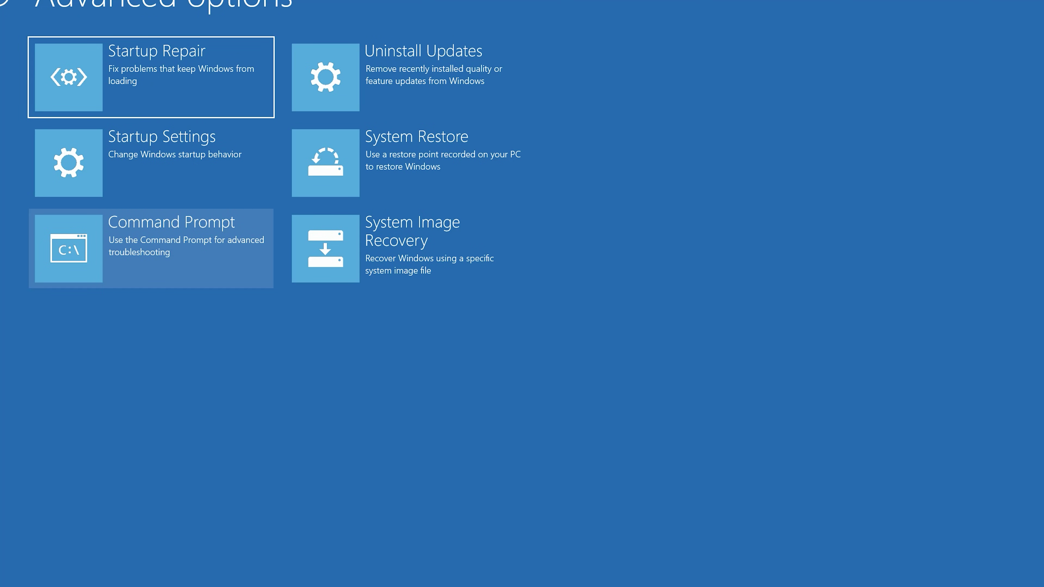
pyautogui.click(217, 250)
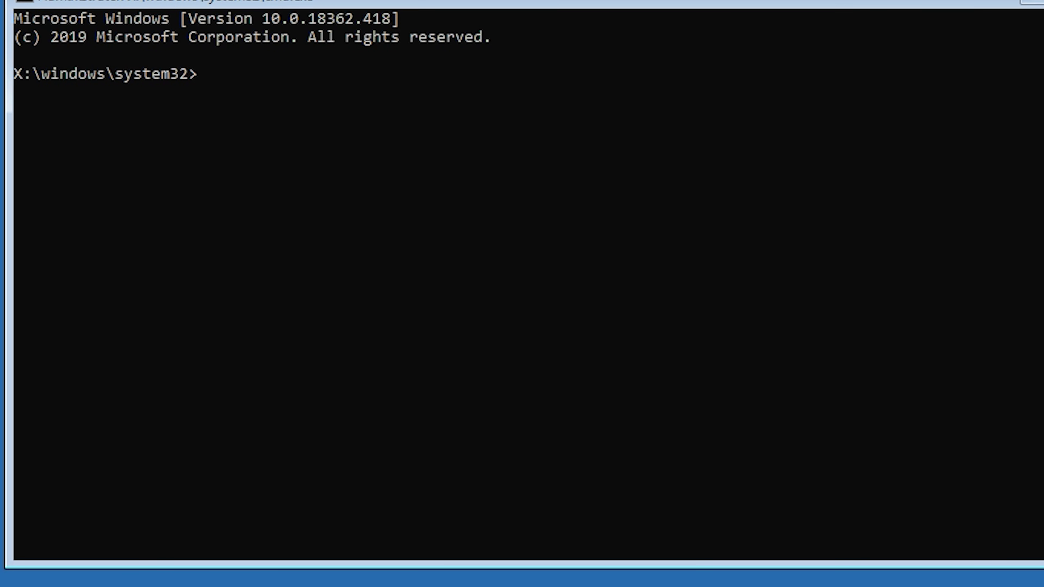
pyautogui.write('chk')
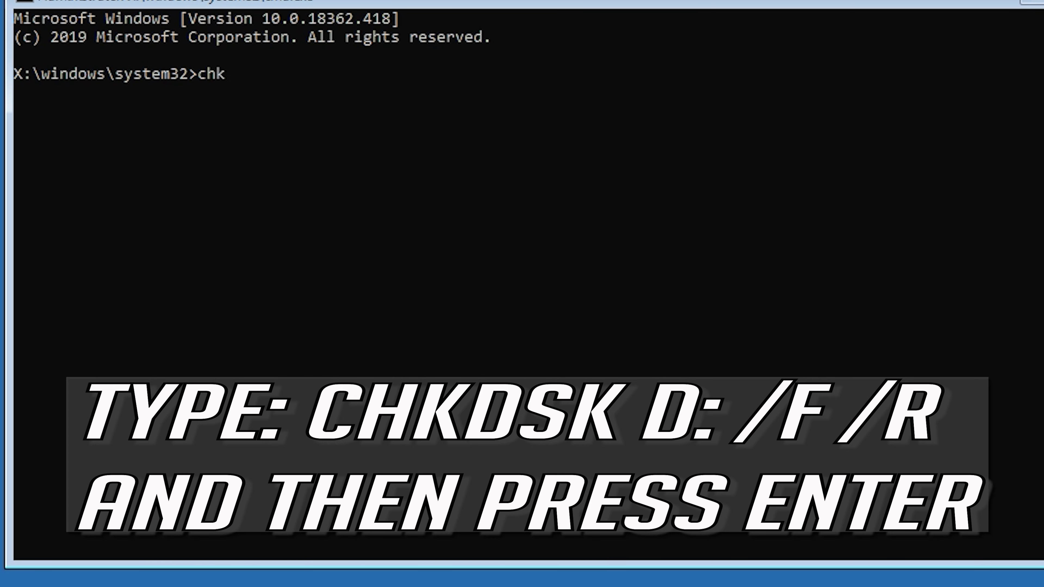
pyautogui.write('dsk /f d:')
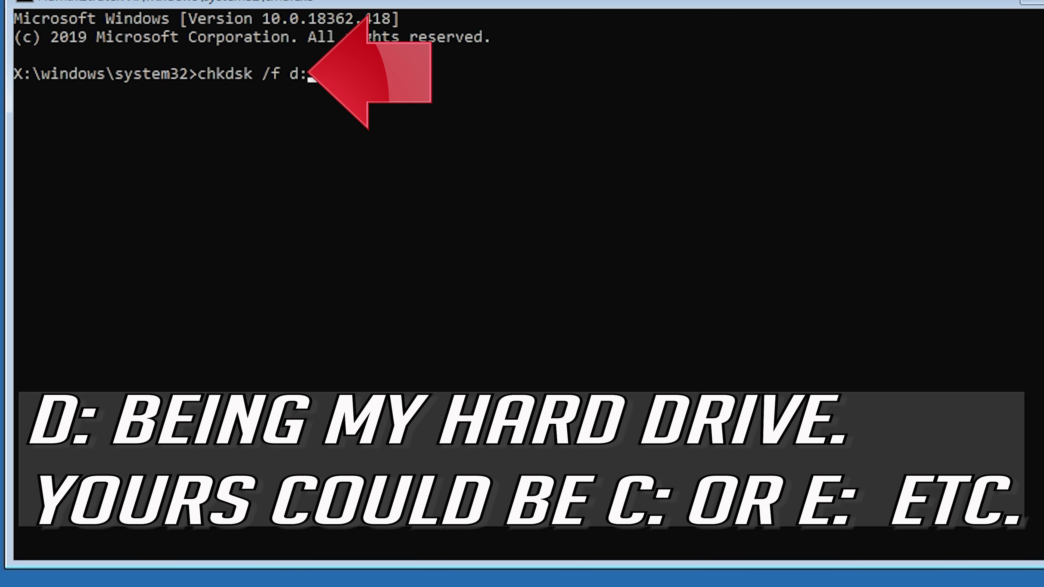
pyautogui.press('Return')
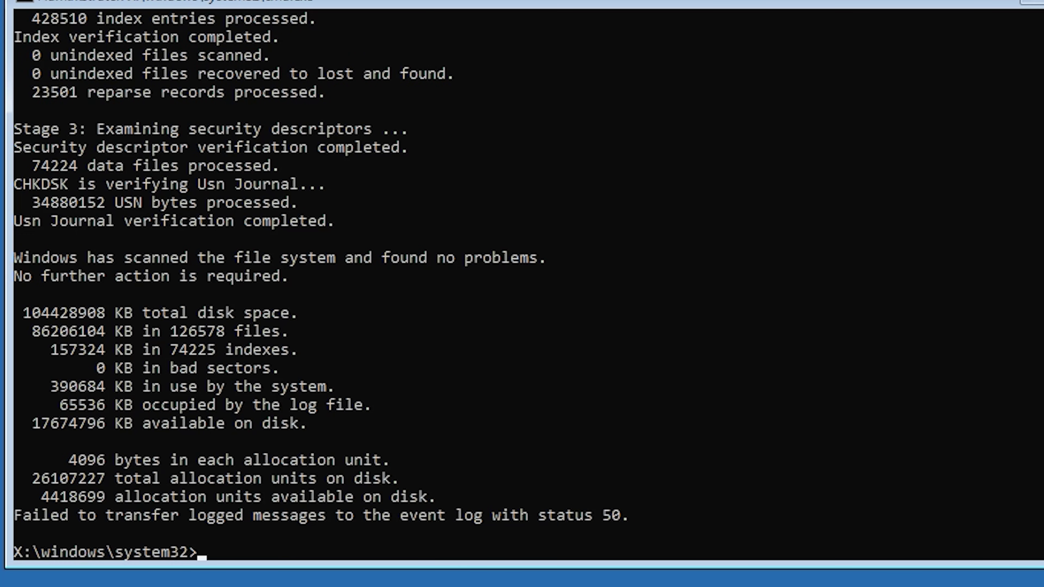
pyautogui.write('exit')
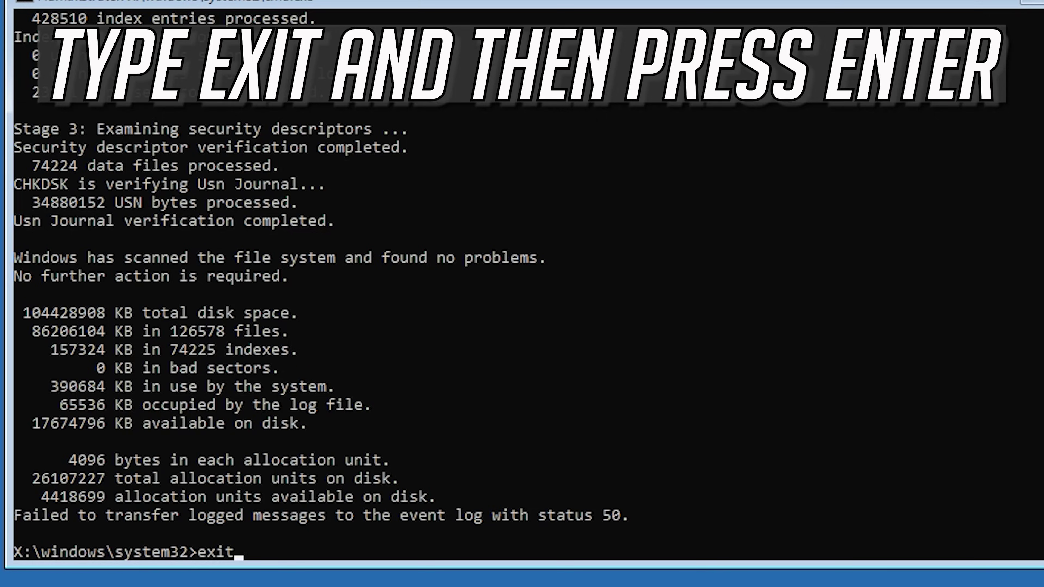
pyautogui.press('Return')
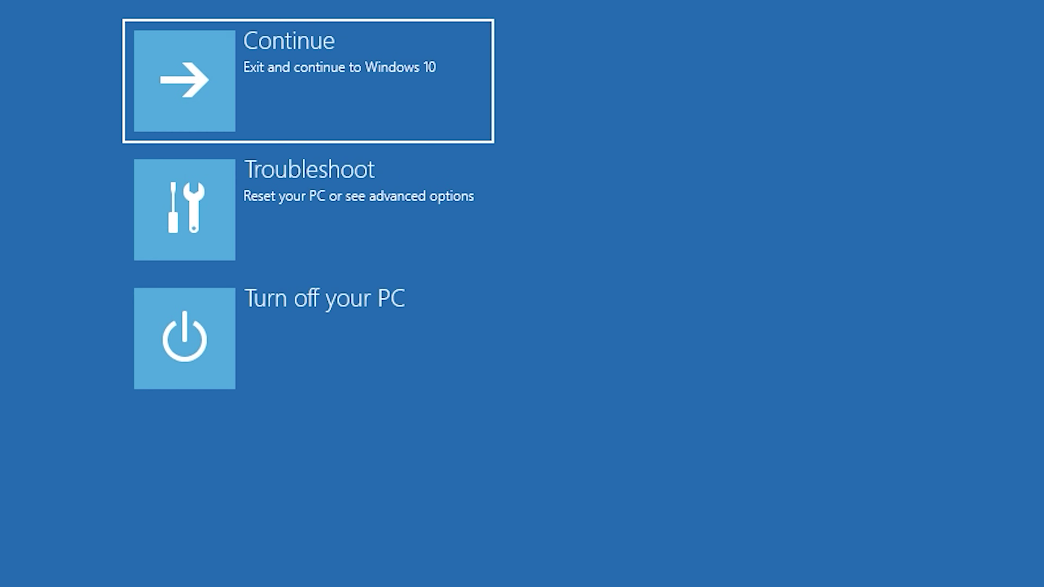